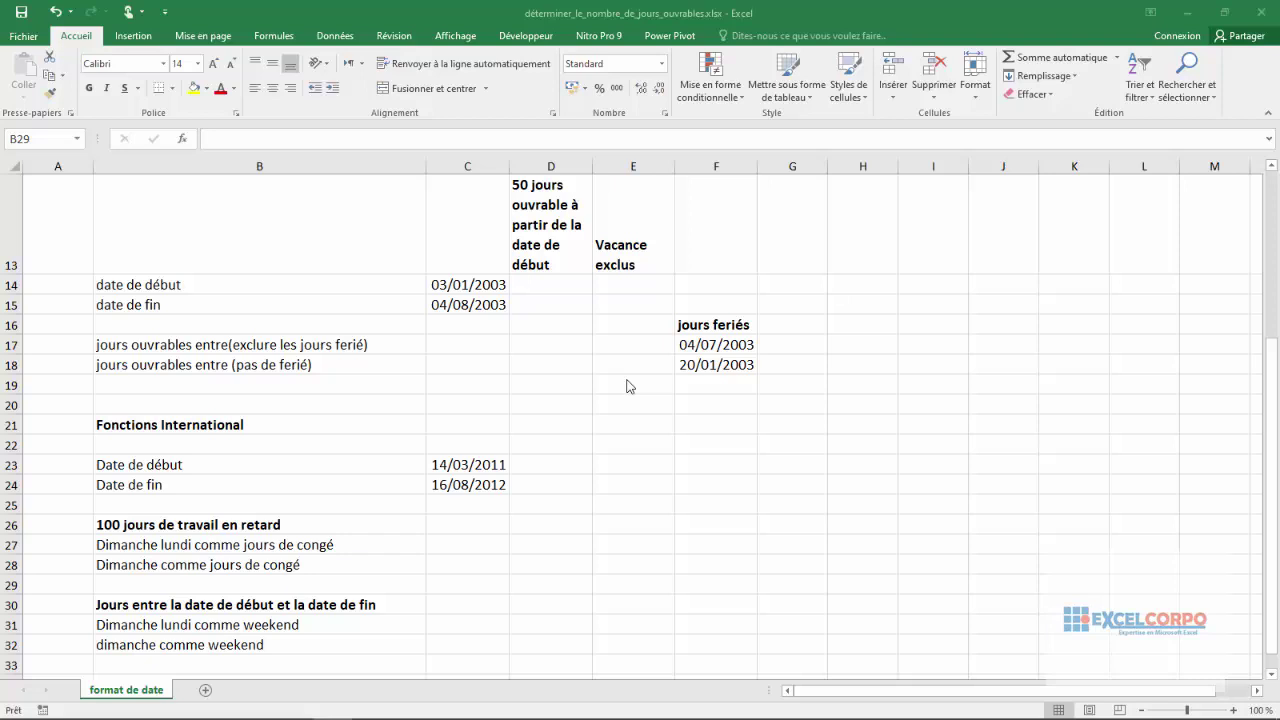
Insert SERIE.JOUR.OUVRE into B29 from the Date & Heure category of Insérer une fonction.
left_click(186, 142)
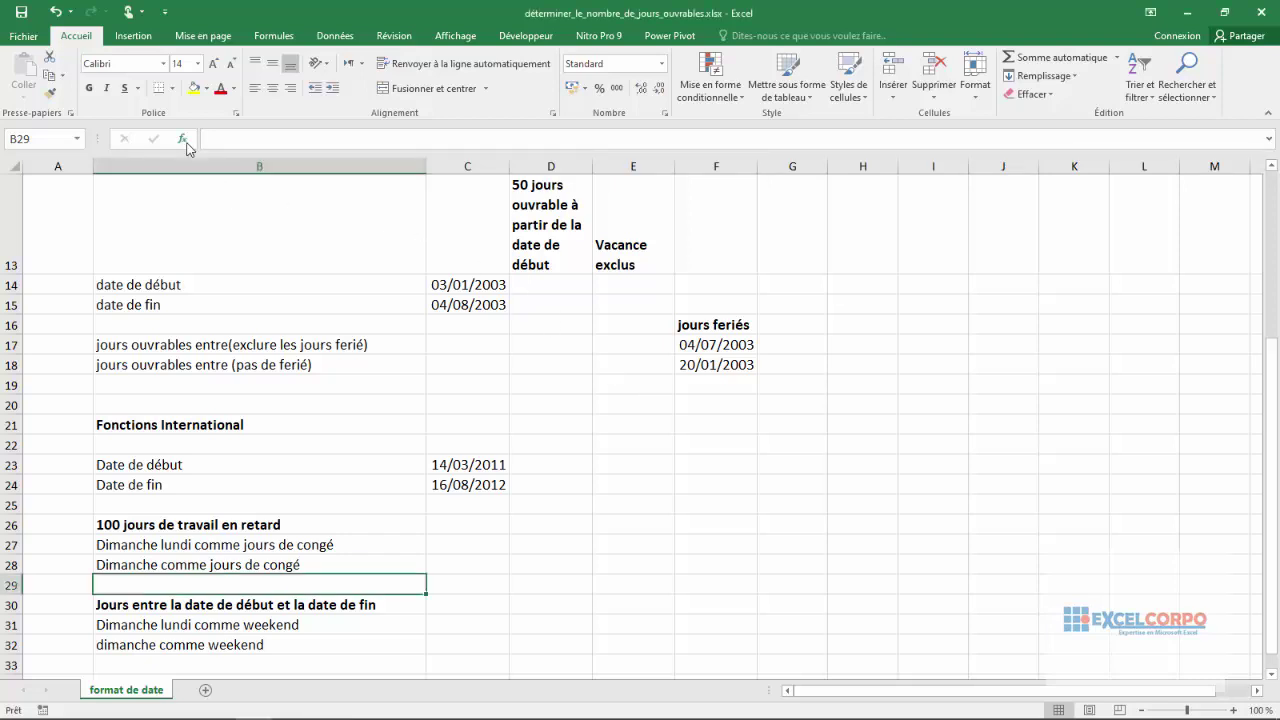
left_click(185, 141)
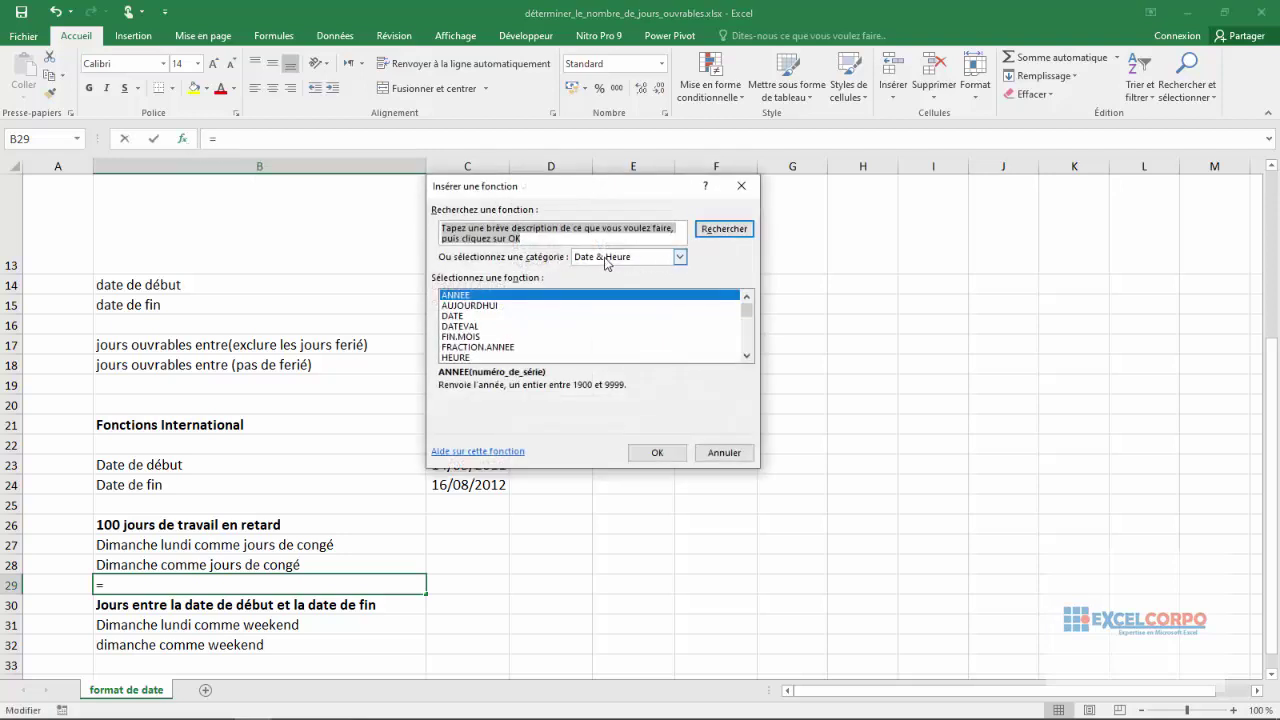
left_click(456, 310)
key("Down")
key("Down")
key("Down")
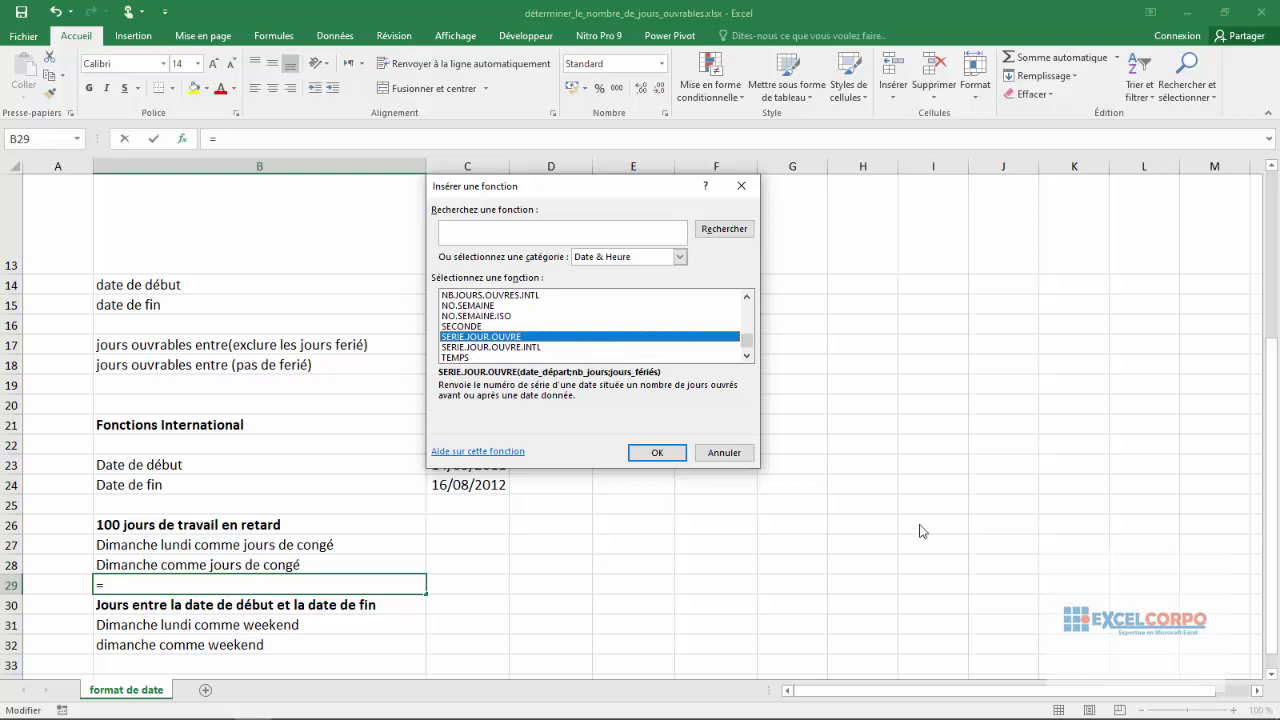
left_click(678, 455)
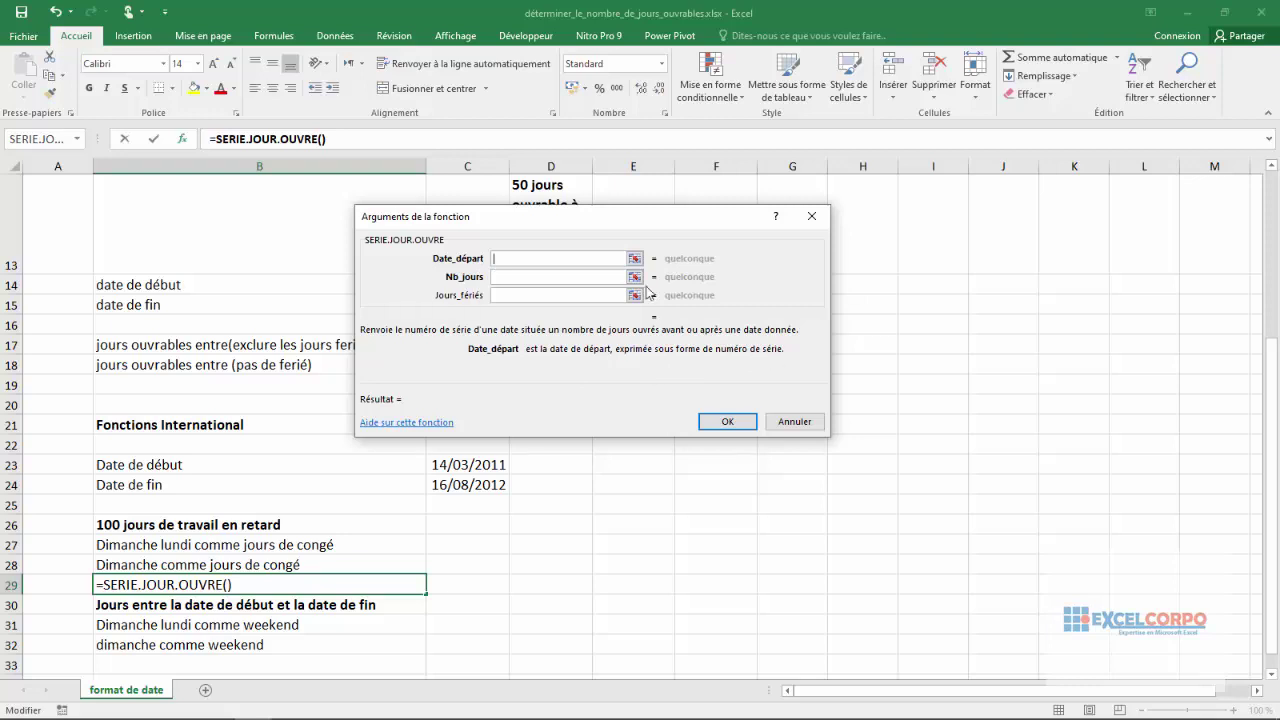
Read the Nb_jours and Jours_fériés argument descriptions, then cancel the B29 formula.
left_click(503, 280)
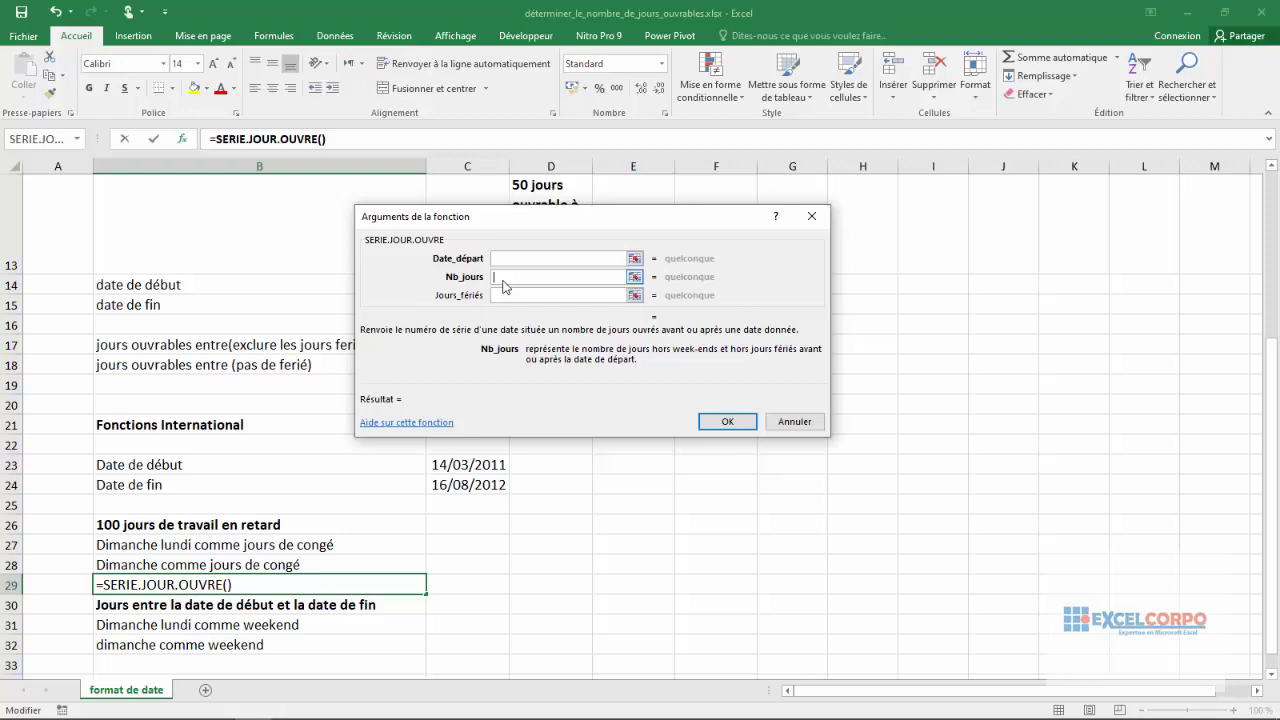
left_click(501, 294)
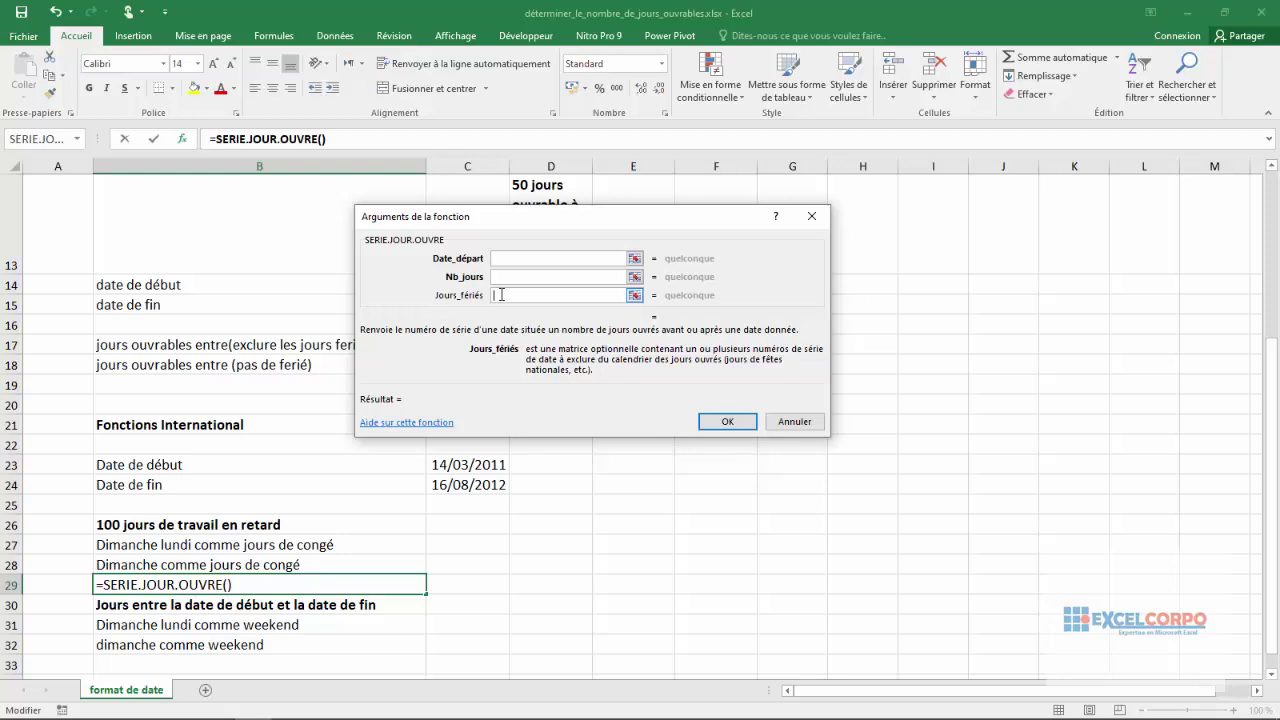
left_click(792, 424)
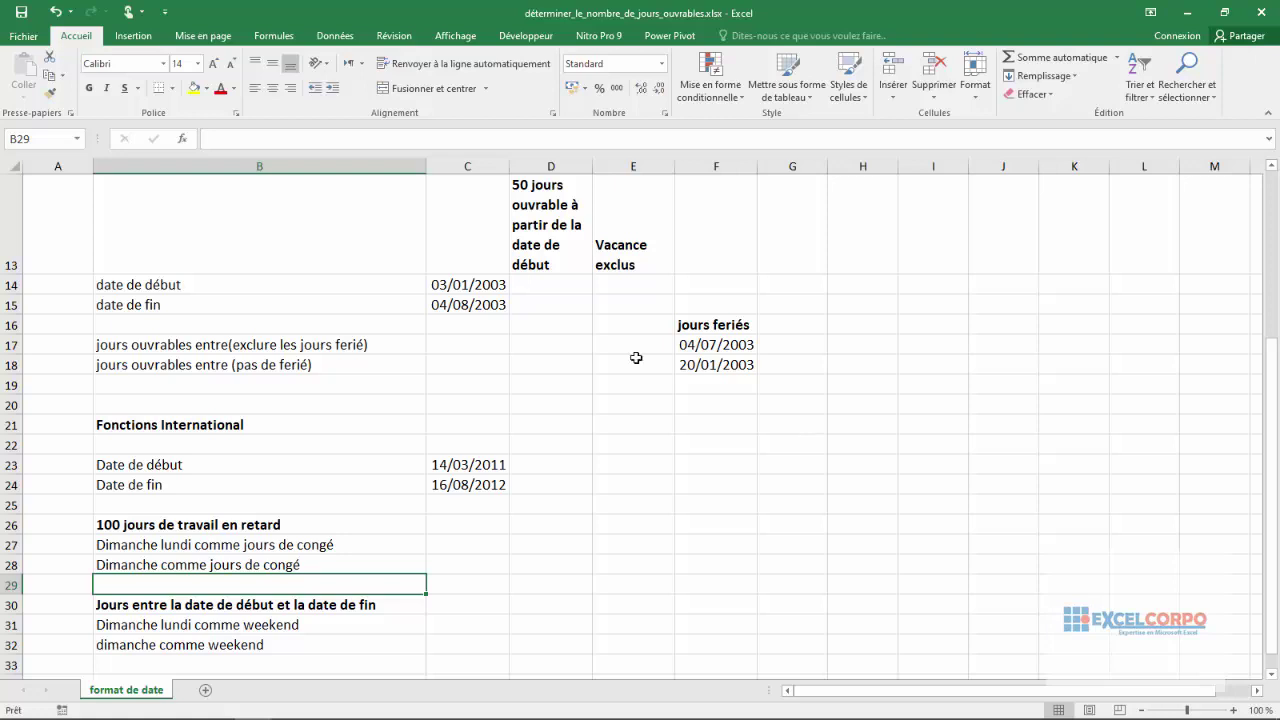
left_click(554, 288)
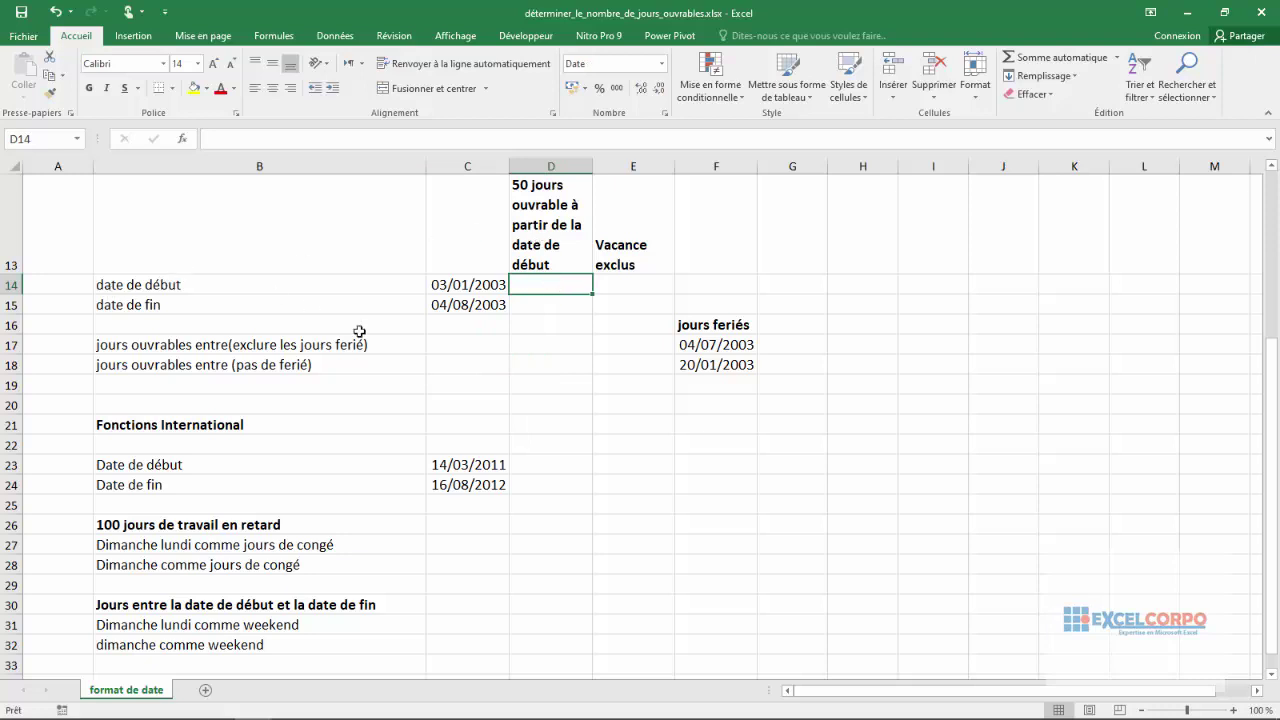
left_click(460, 284)
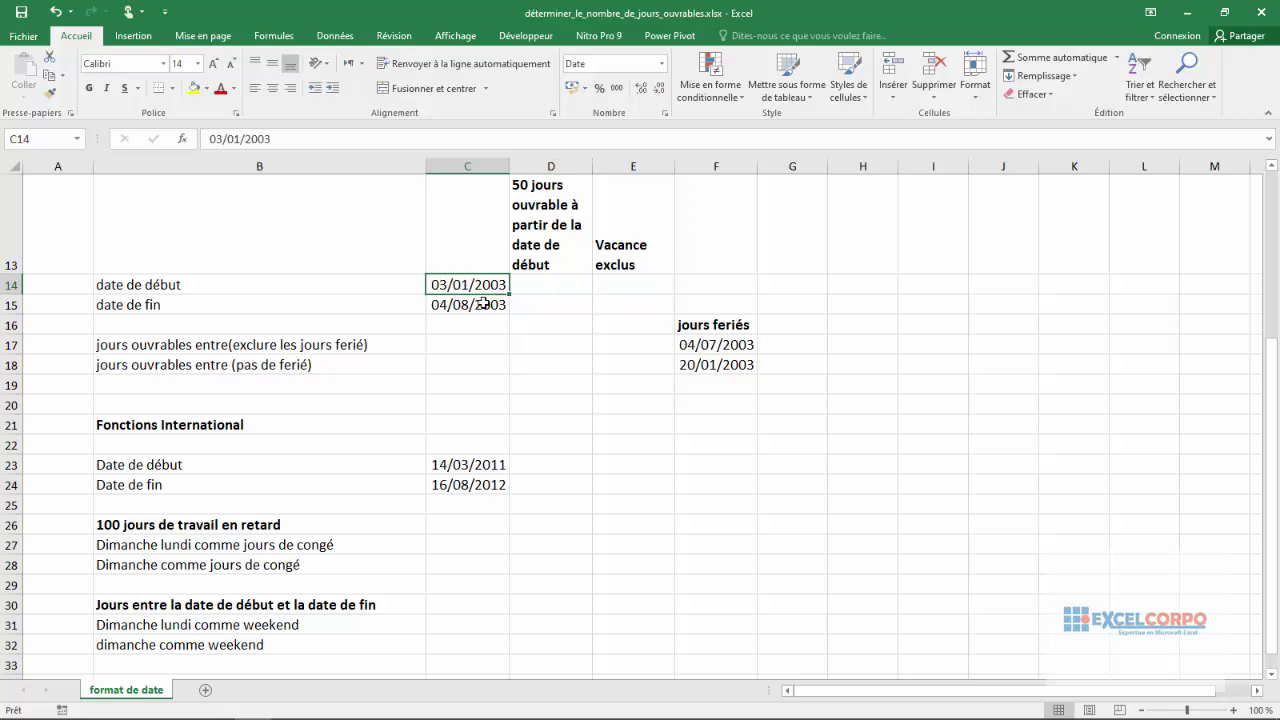
left_click(466, 304)
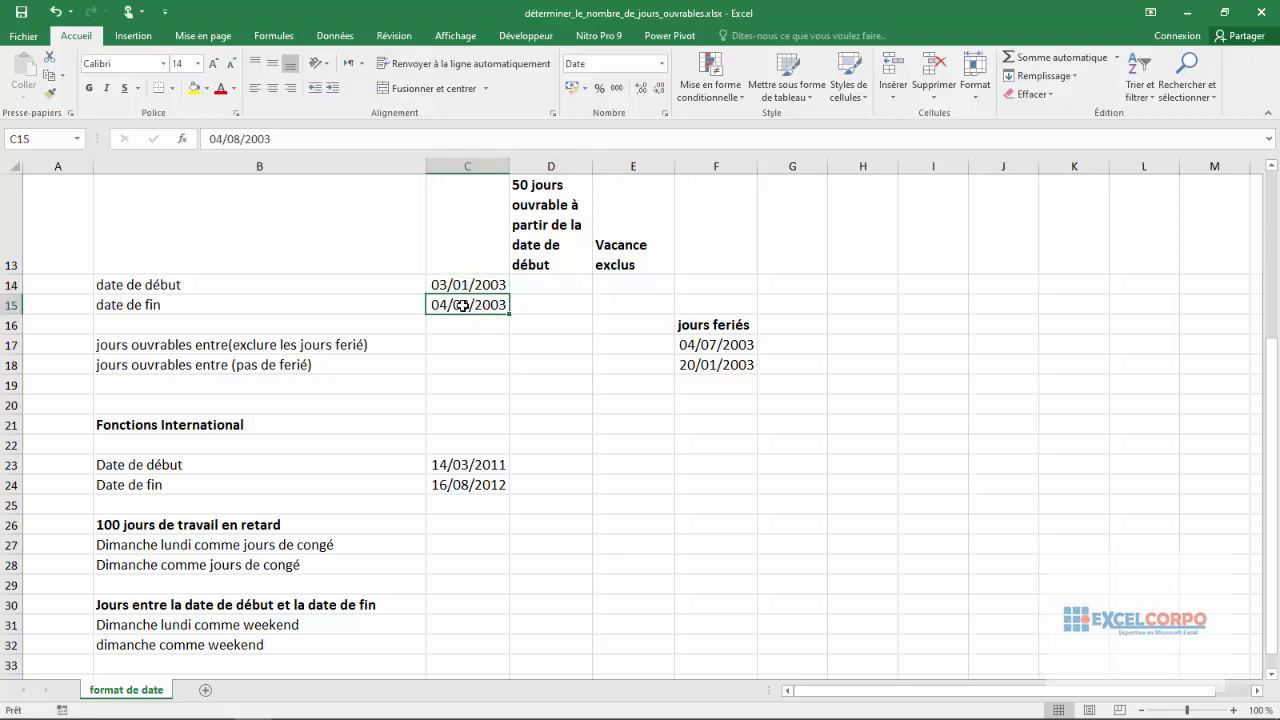
left_click(556, 287)
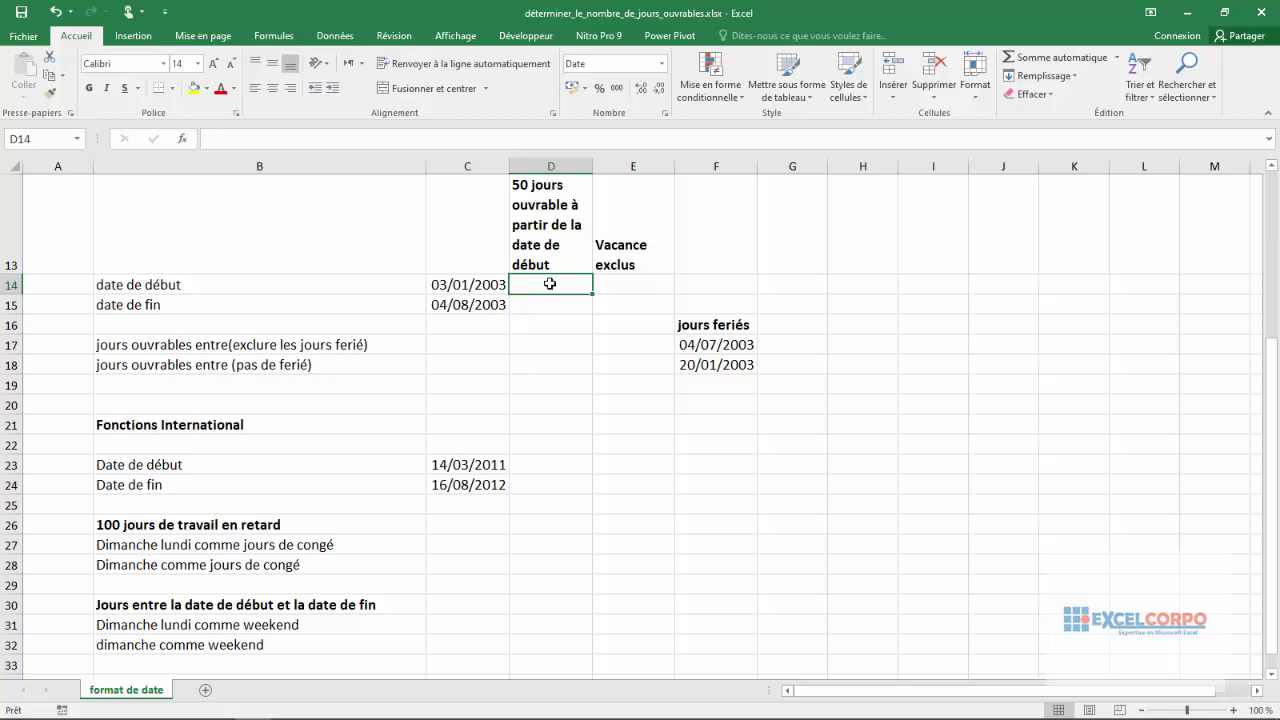
Enter =SERIE.JOUR.OUVRE(C14;50) in D14 and check it against the start date in C14.
type("=")
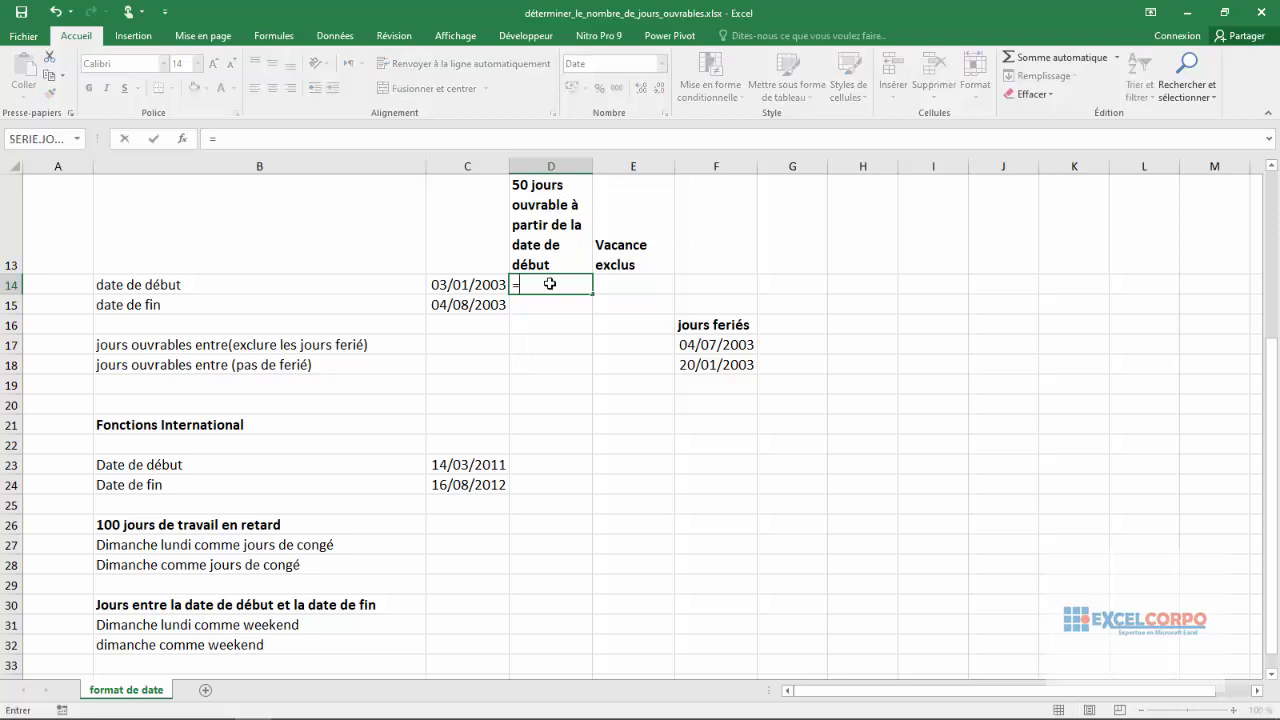
type("seri")
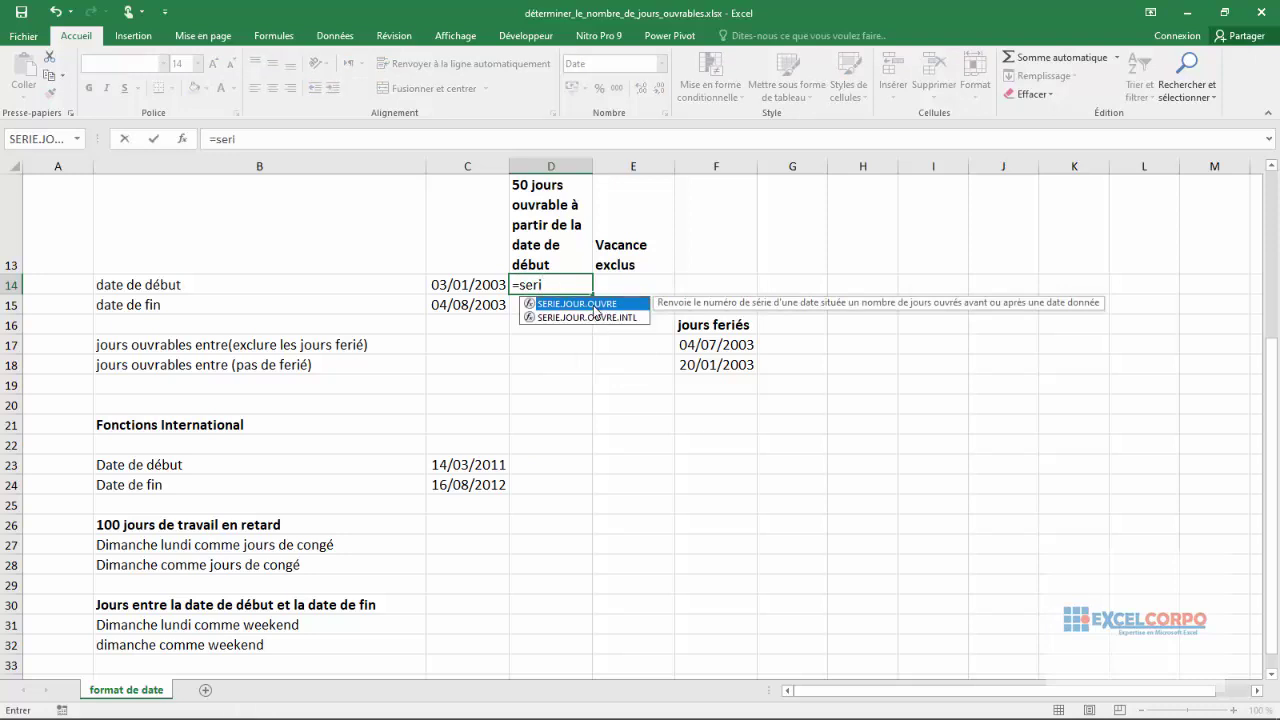
double_click(580, 304)
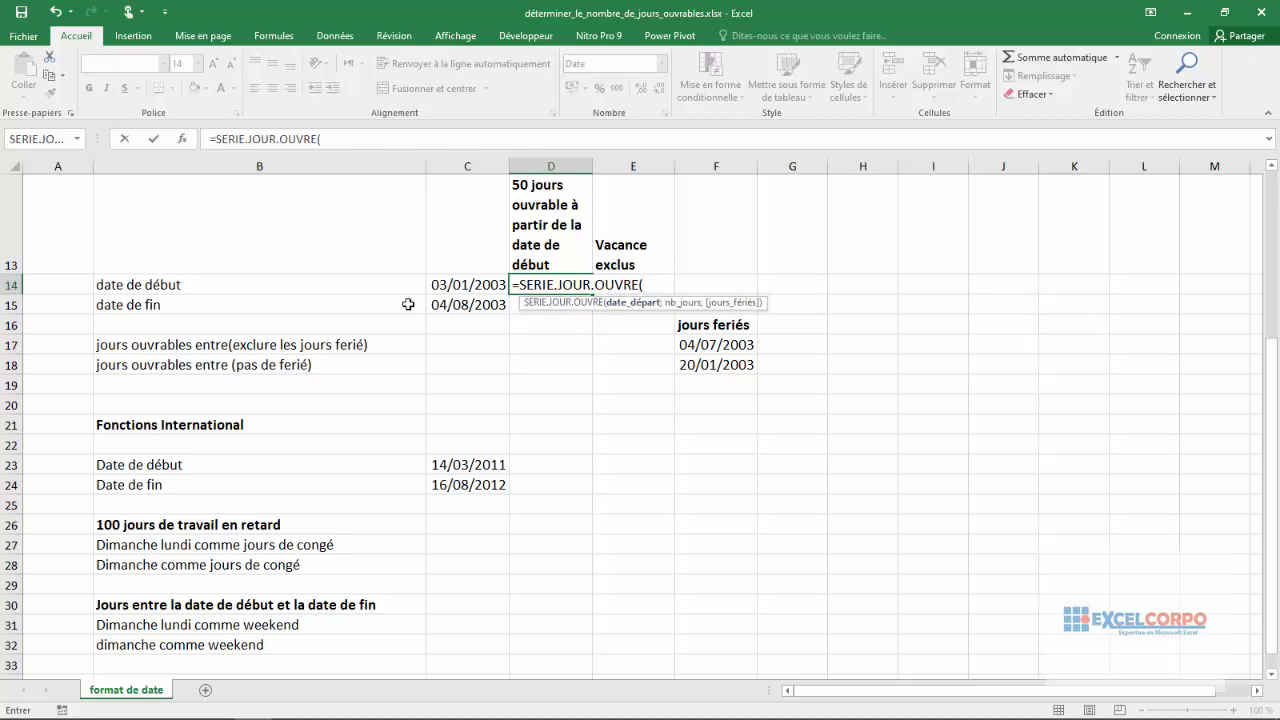
left_click(469, 287)
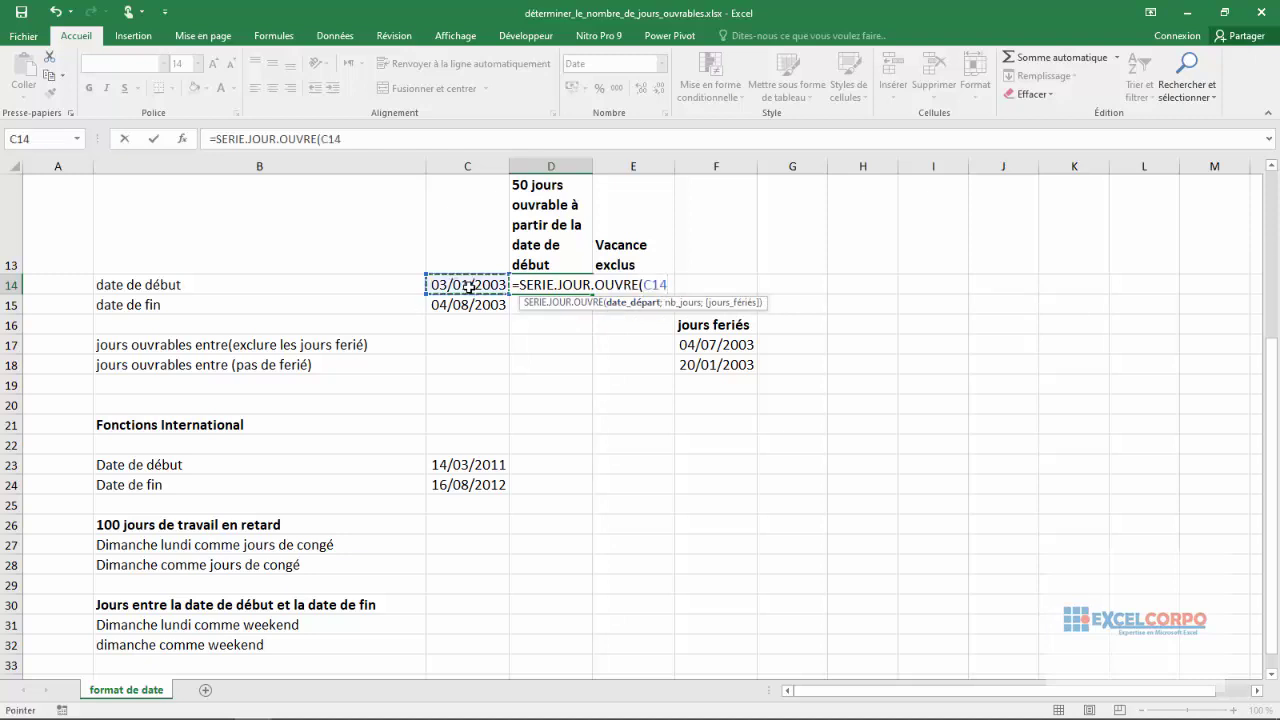
left_click(668, 285)
type(";")
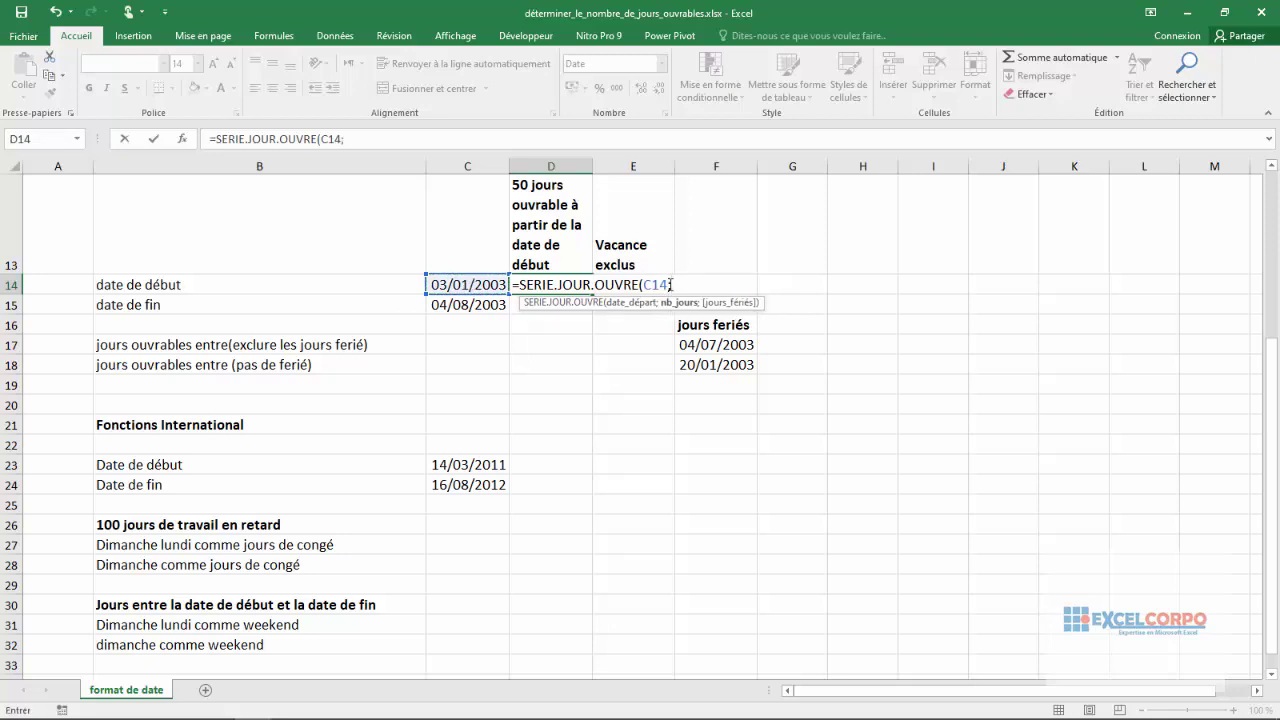
type("50")
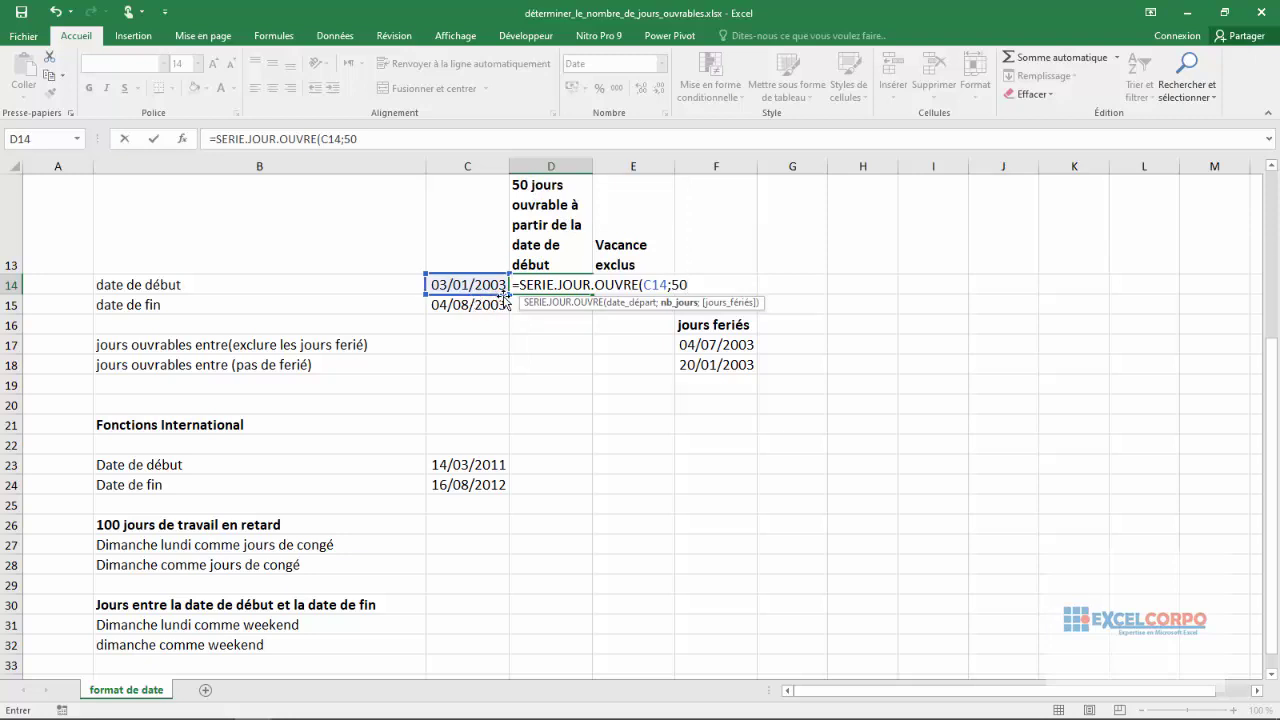
type(")")
key("Return")
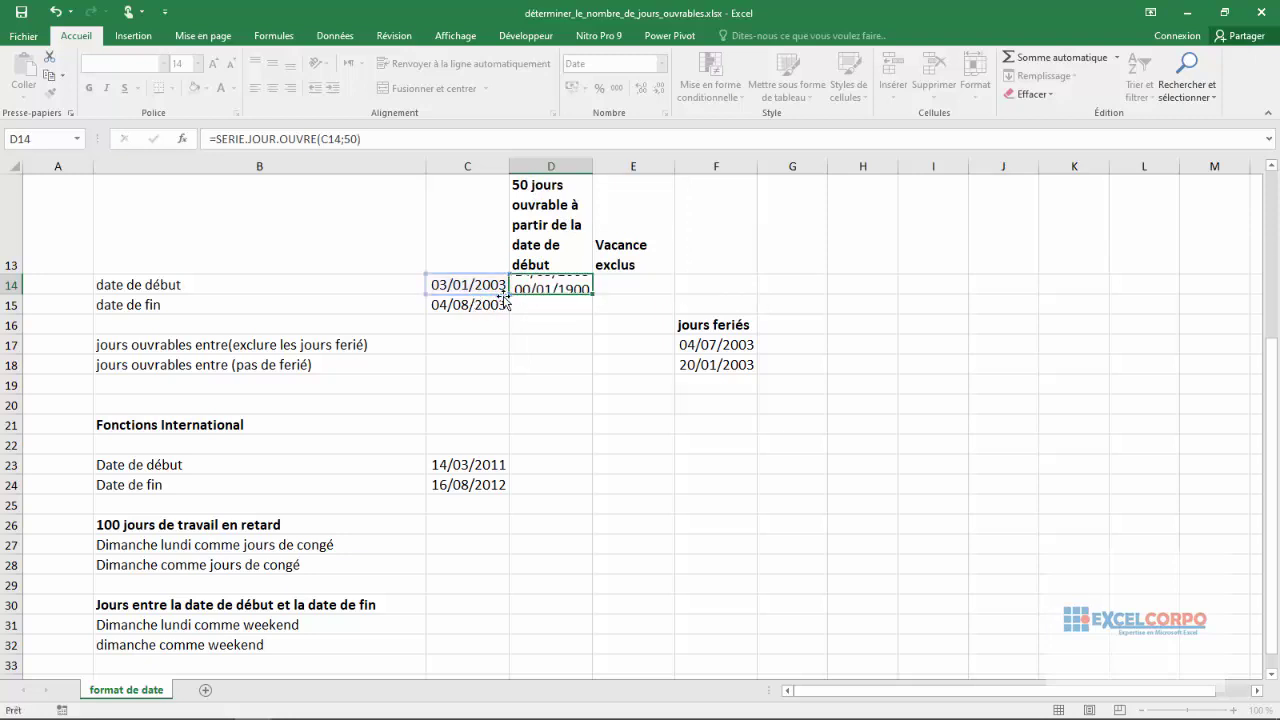
left_click(557, 287)
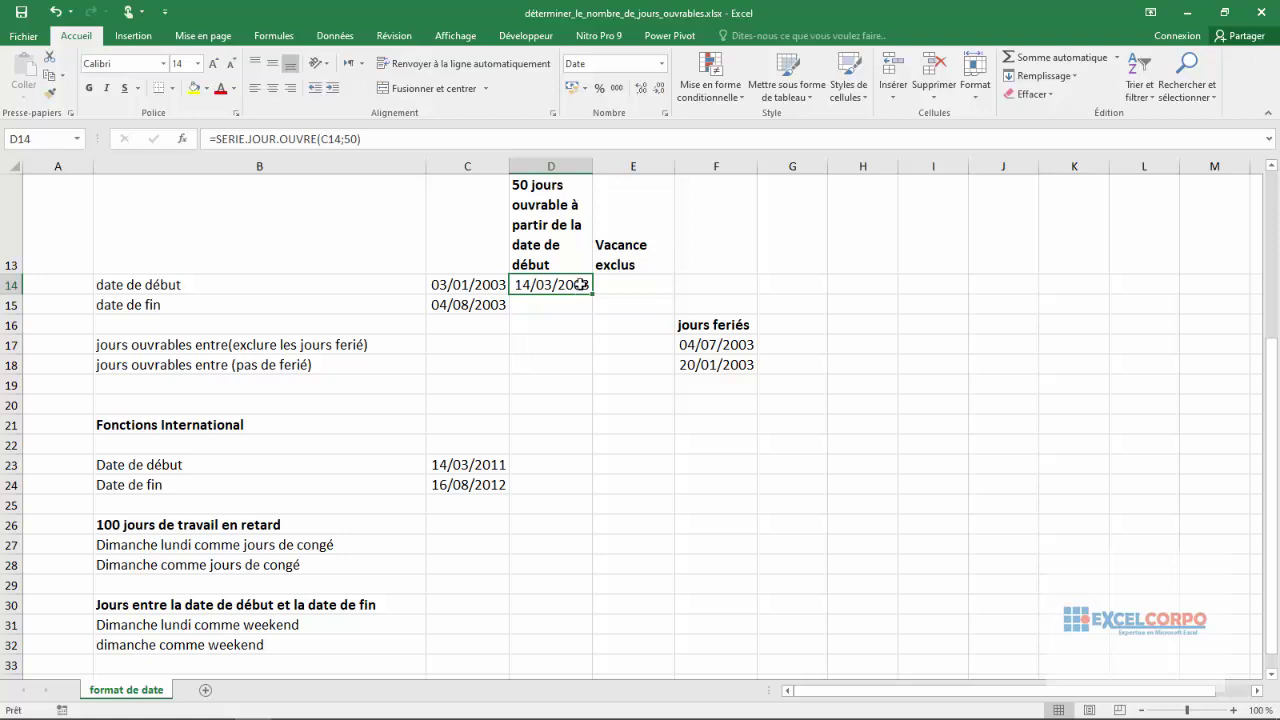
left_click(474, 283)
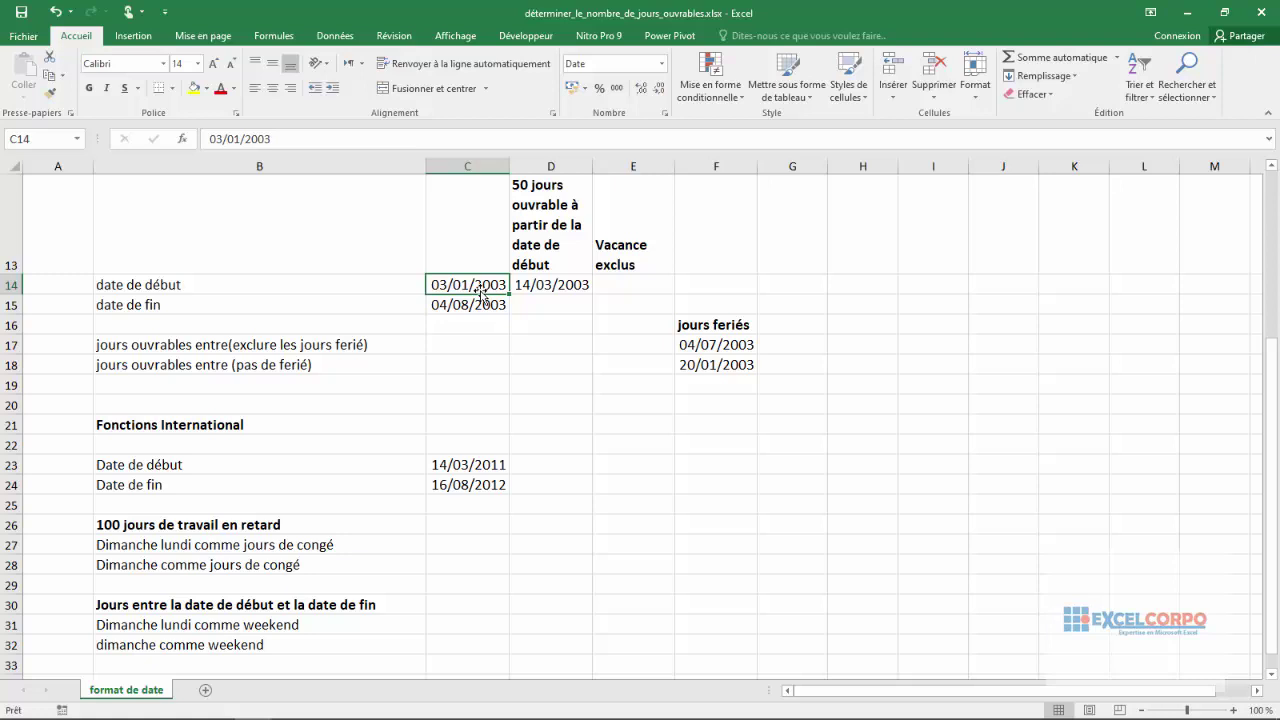
left_click(680, 348)
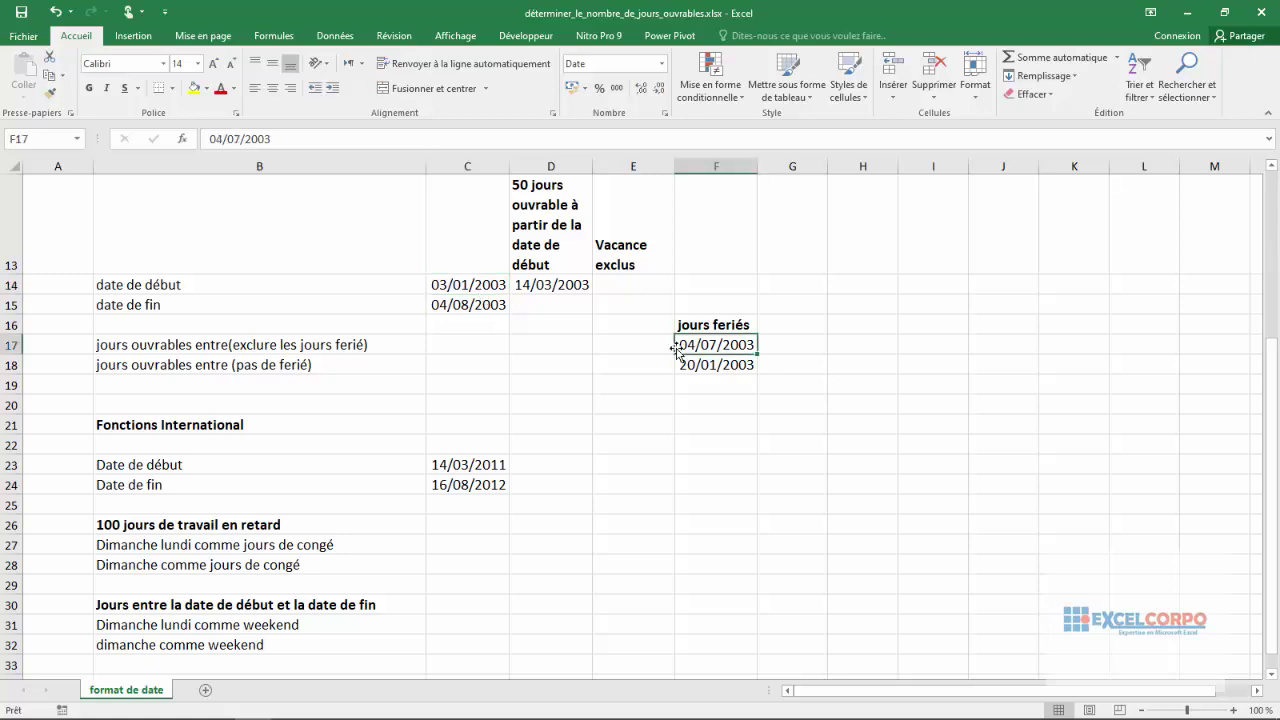
left_click(731, 364)
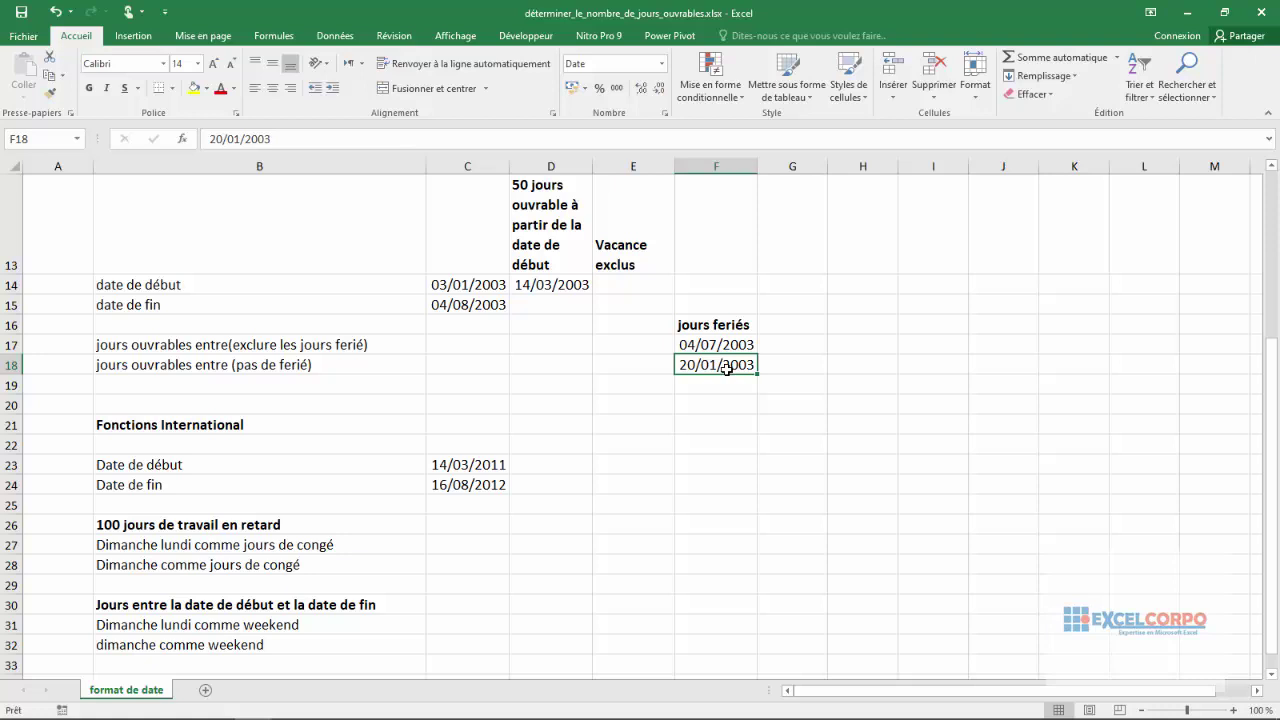
left_click(553, 300)
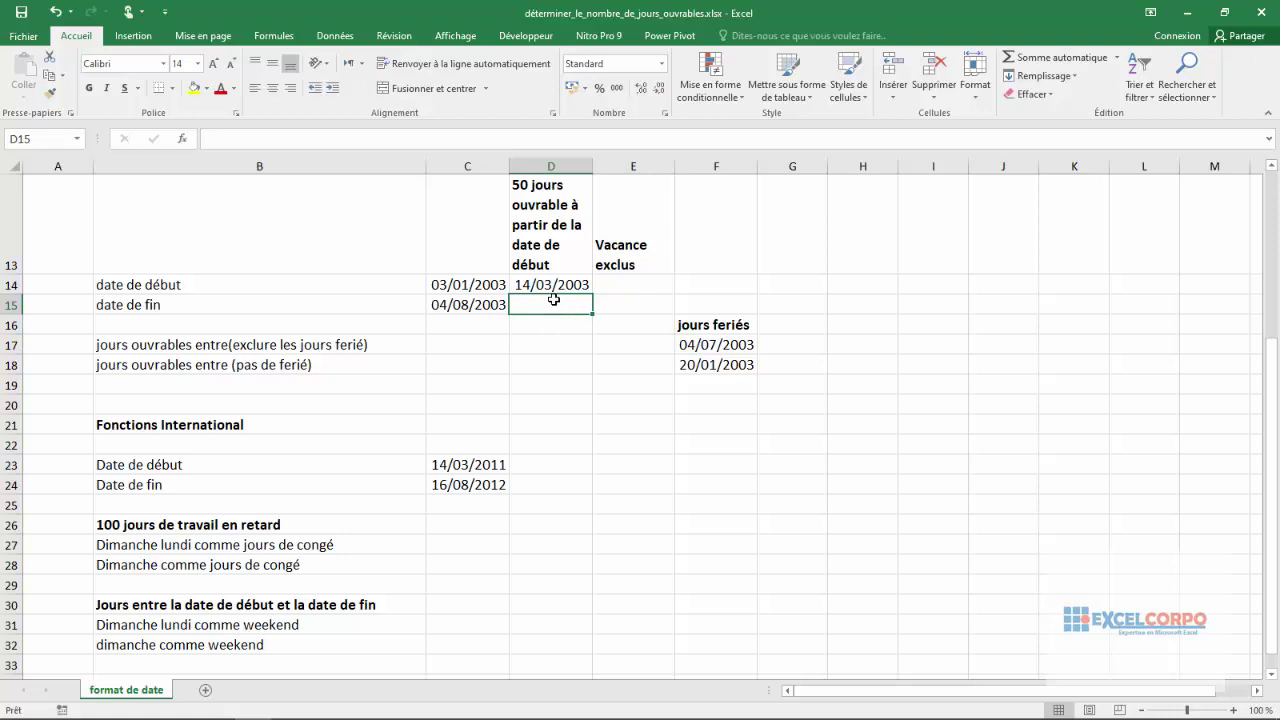
left_click(647, 281)
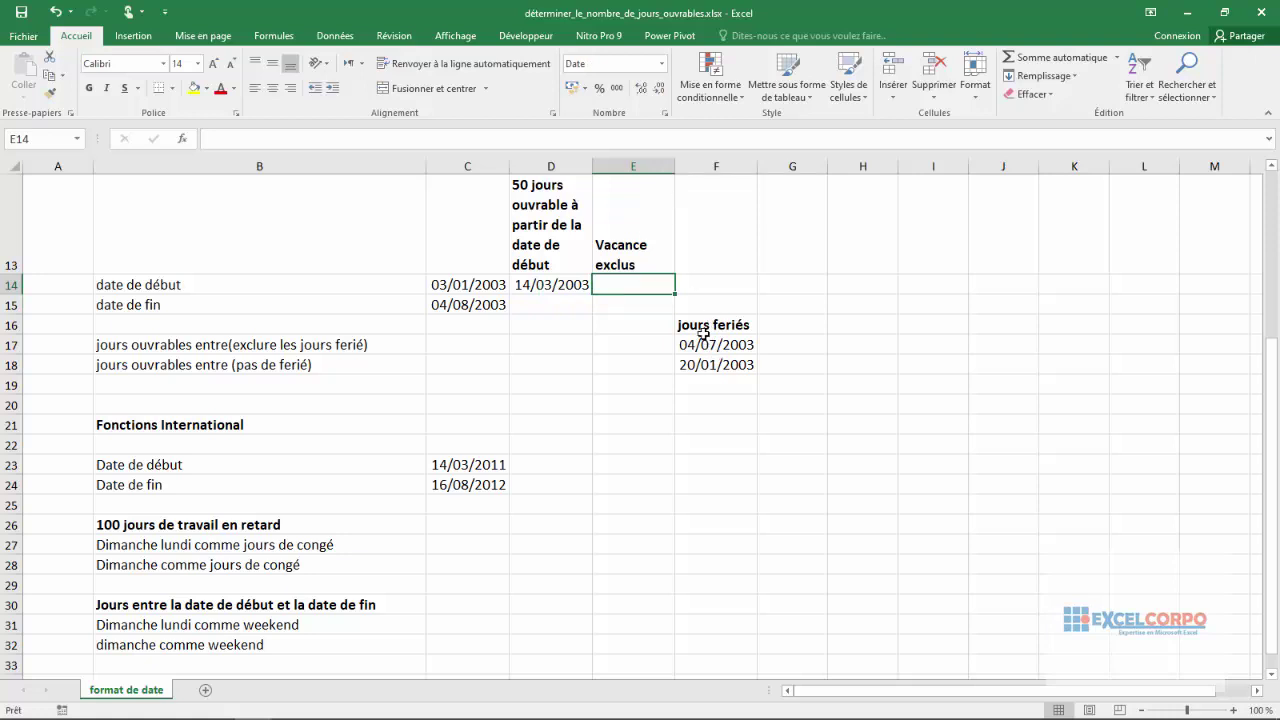
Enter =SERIE.JOUR.OUVRE(C14;50;F17:F18) in E14, excluding the holidays in F17:F18.
type("=se")
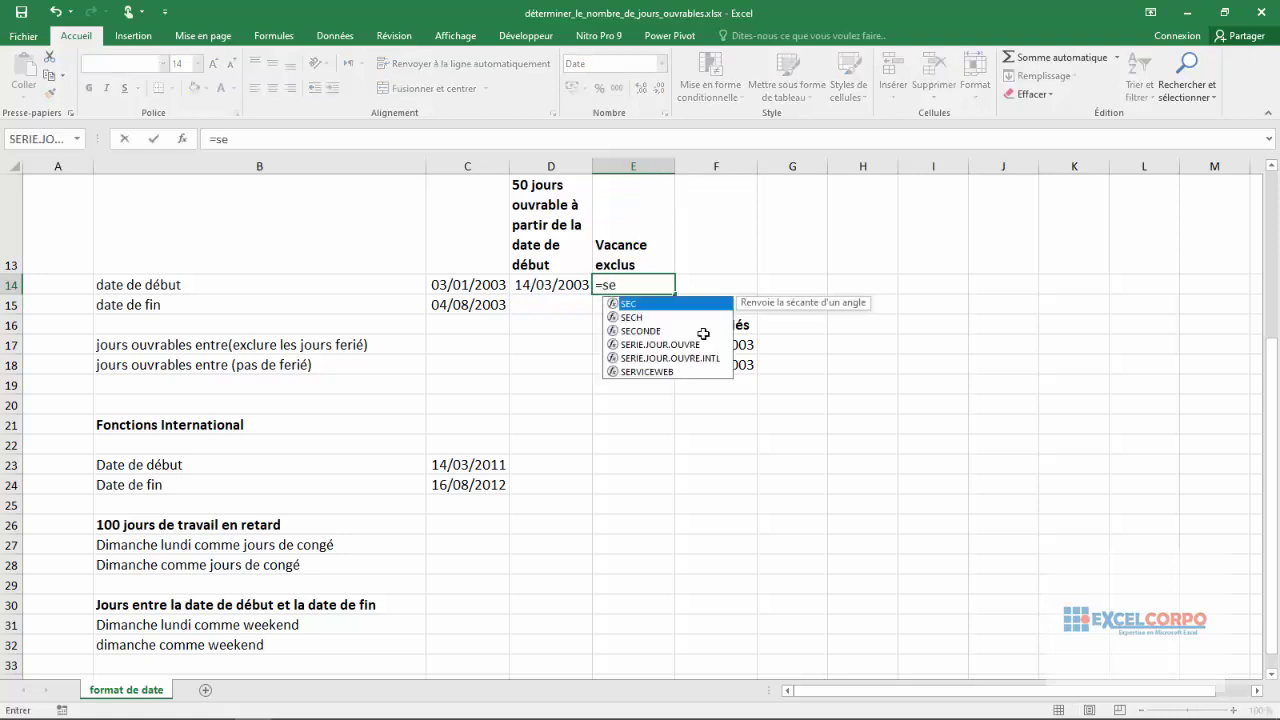
type("r")
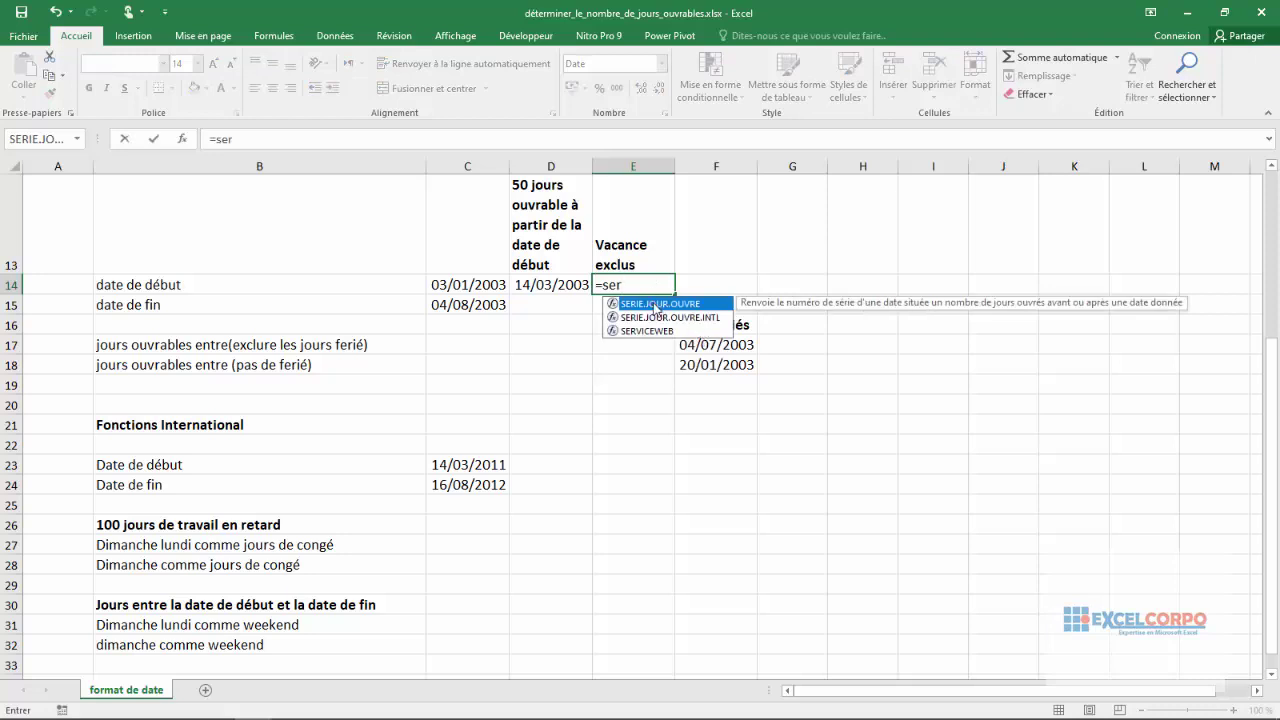
double_click(656, 305)
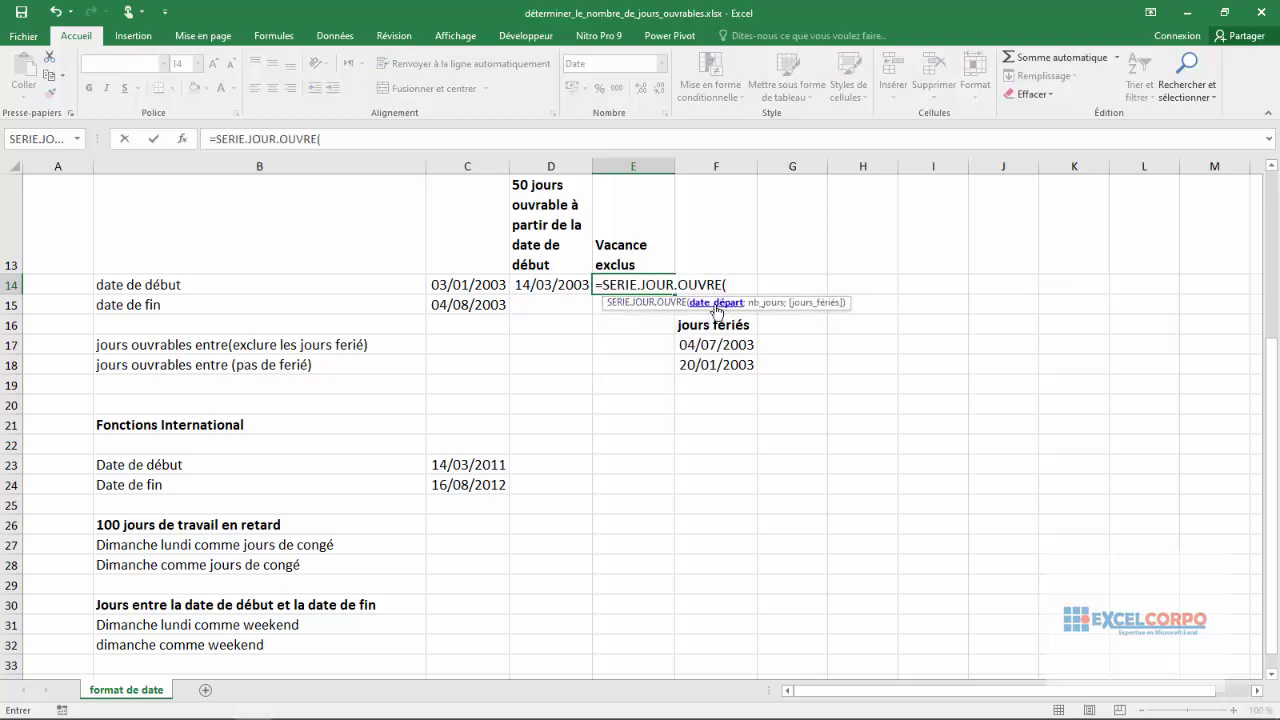
left_click(460, 284)
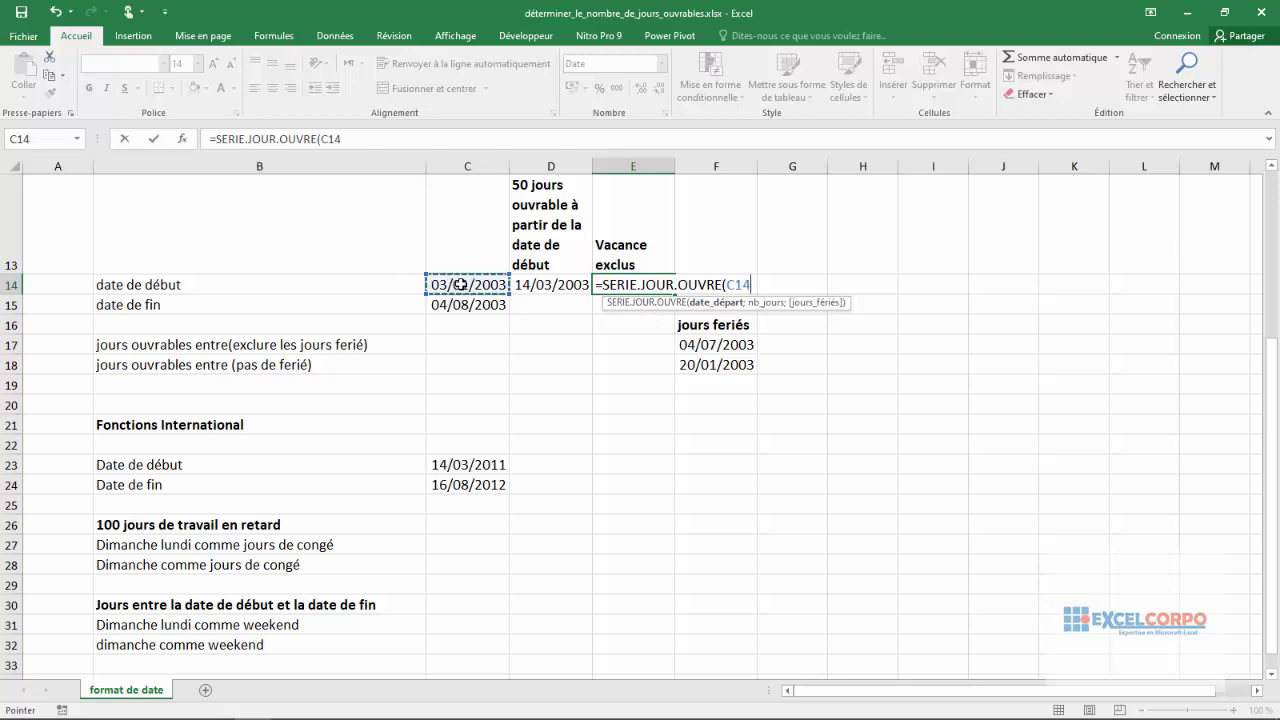
type(";")
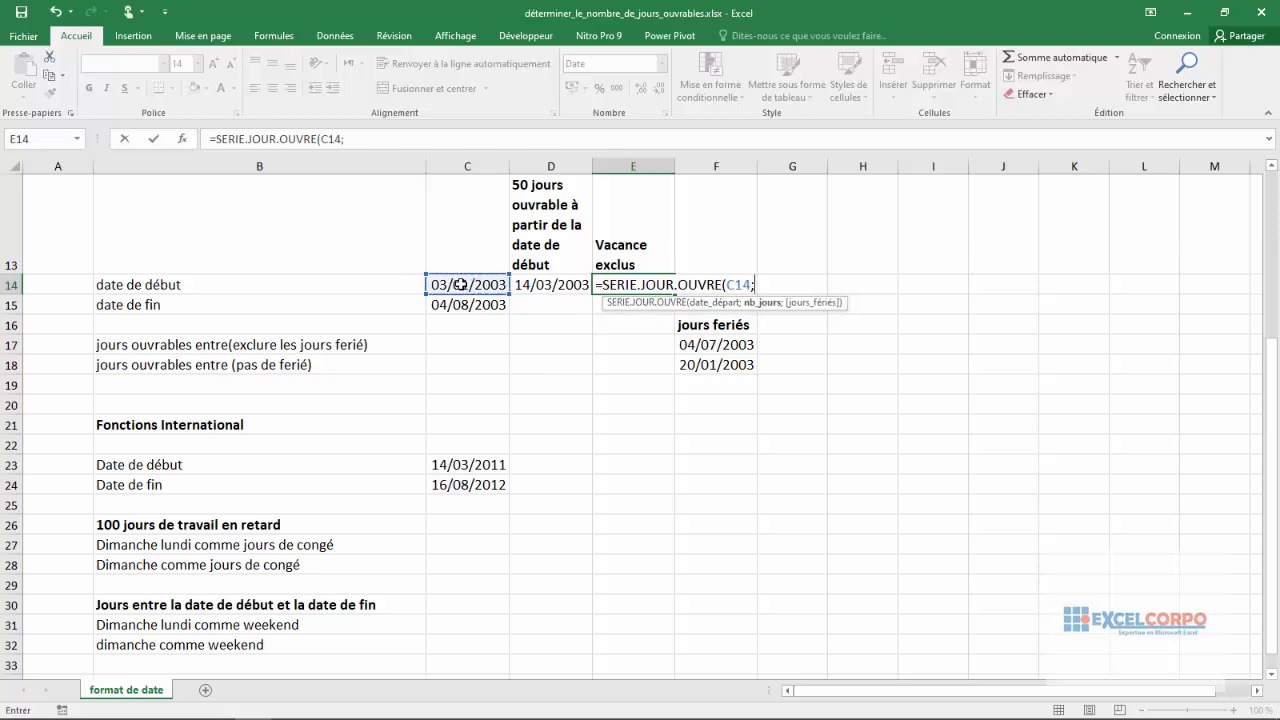
type("50")
type(";")
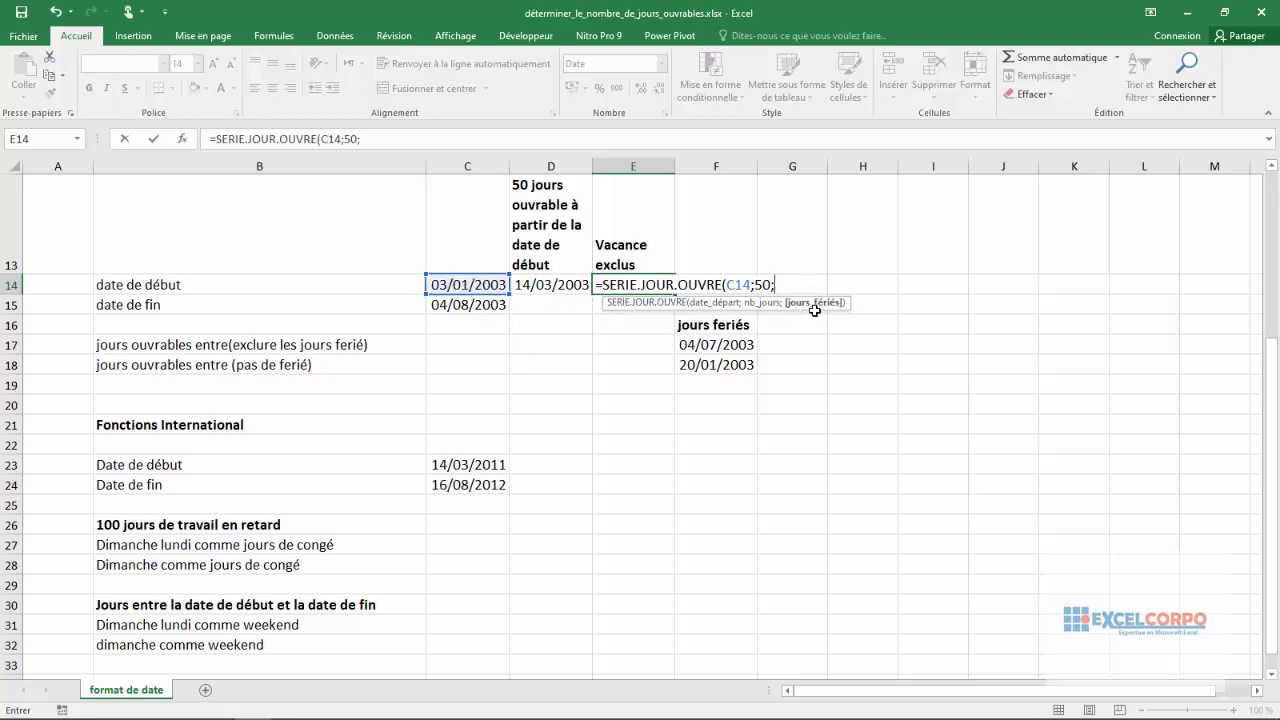
left_click(708, 346)
left_click_drag(708, 346, 716, 355)
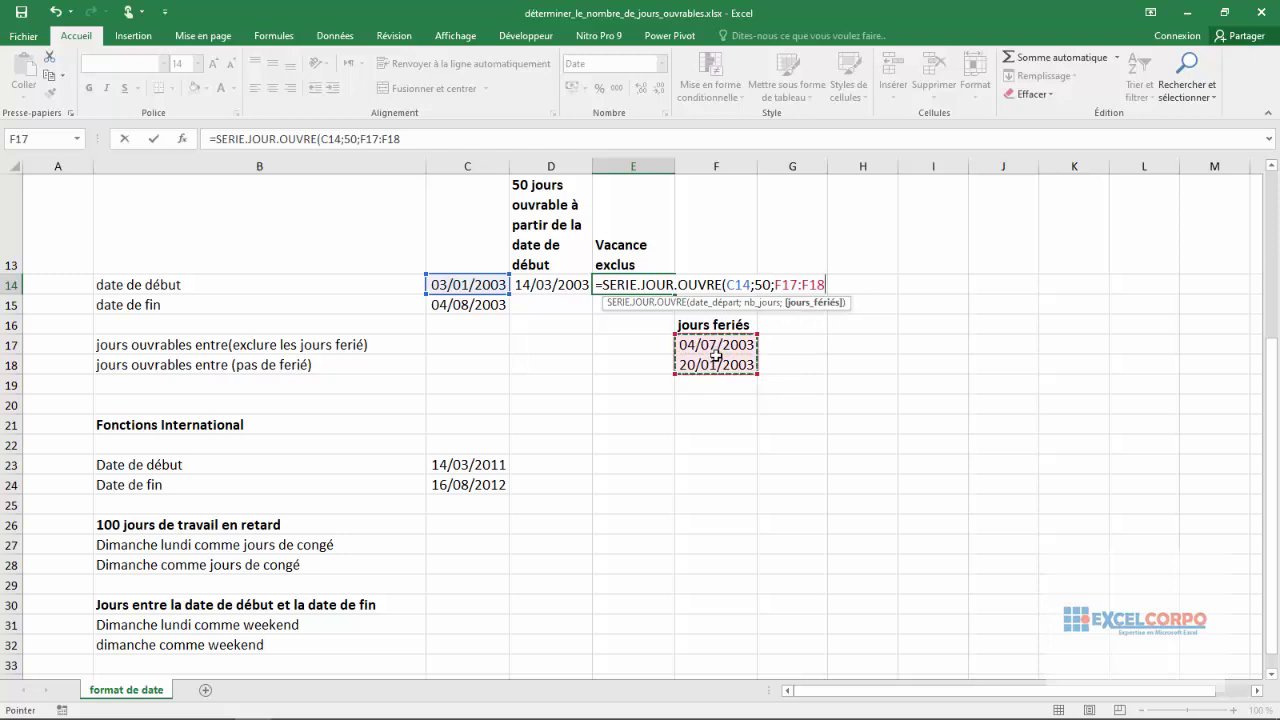
key("ctrl+Return")
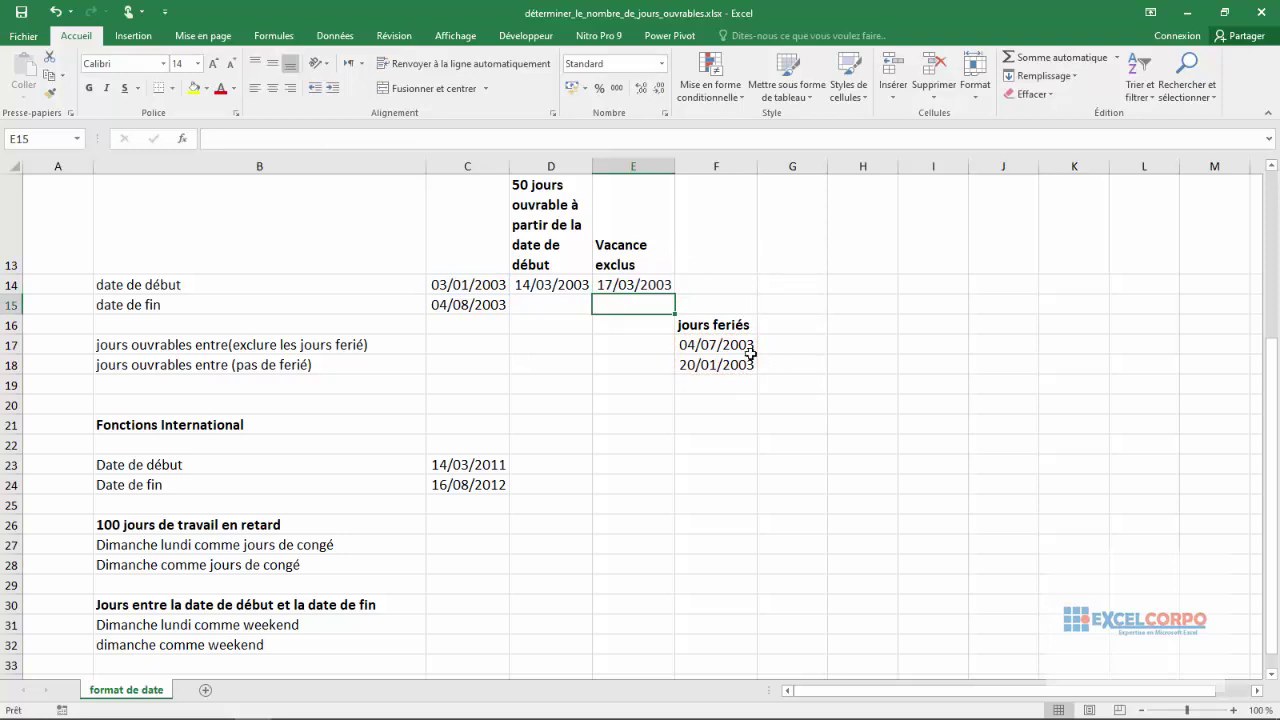
Review the E14 formula against the start date C14 and holiday dates F17 and F18.
left_click(633, 286)
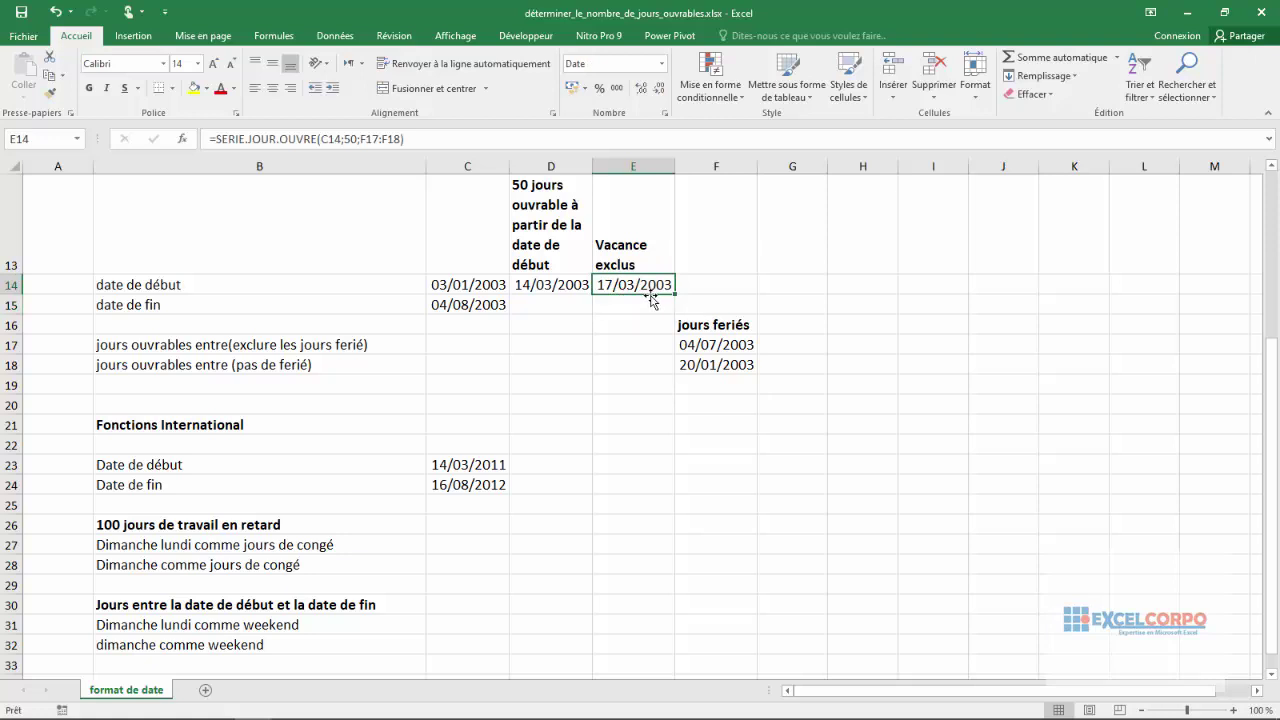
left_click(477, 288)
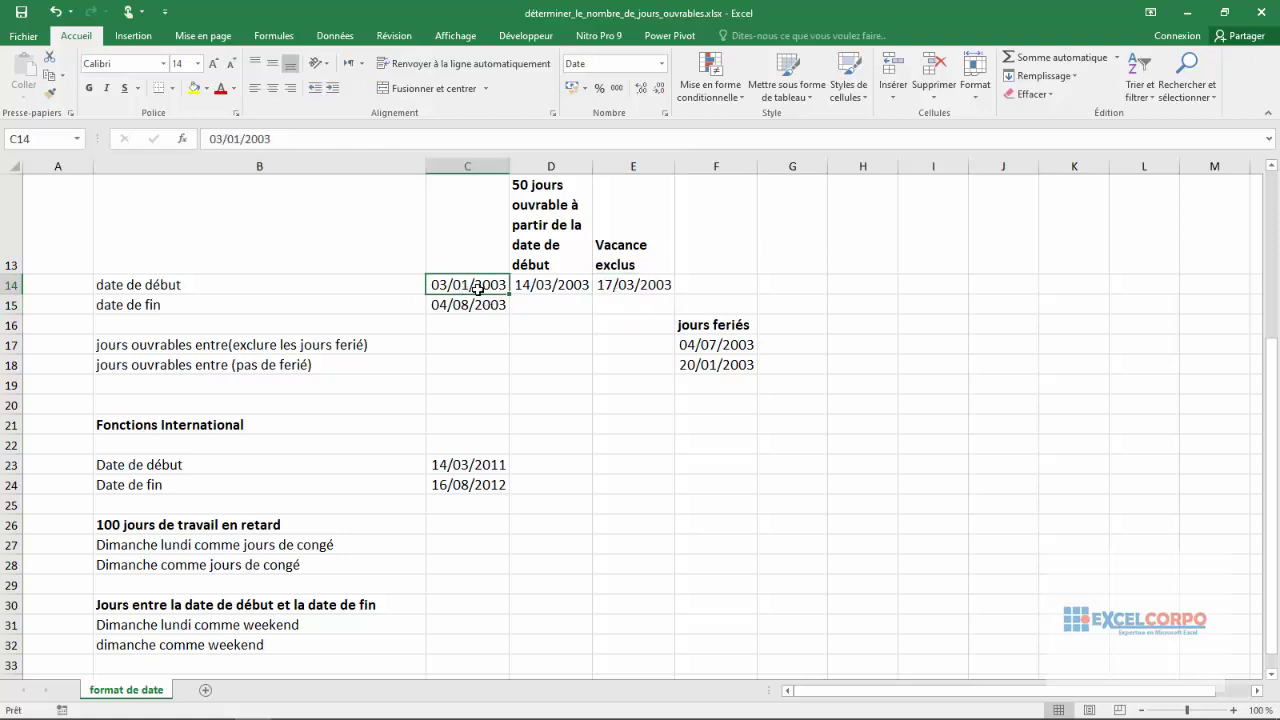
left_click(655, 288)
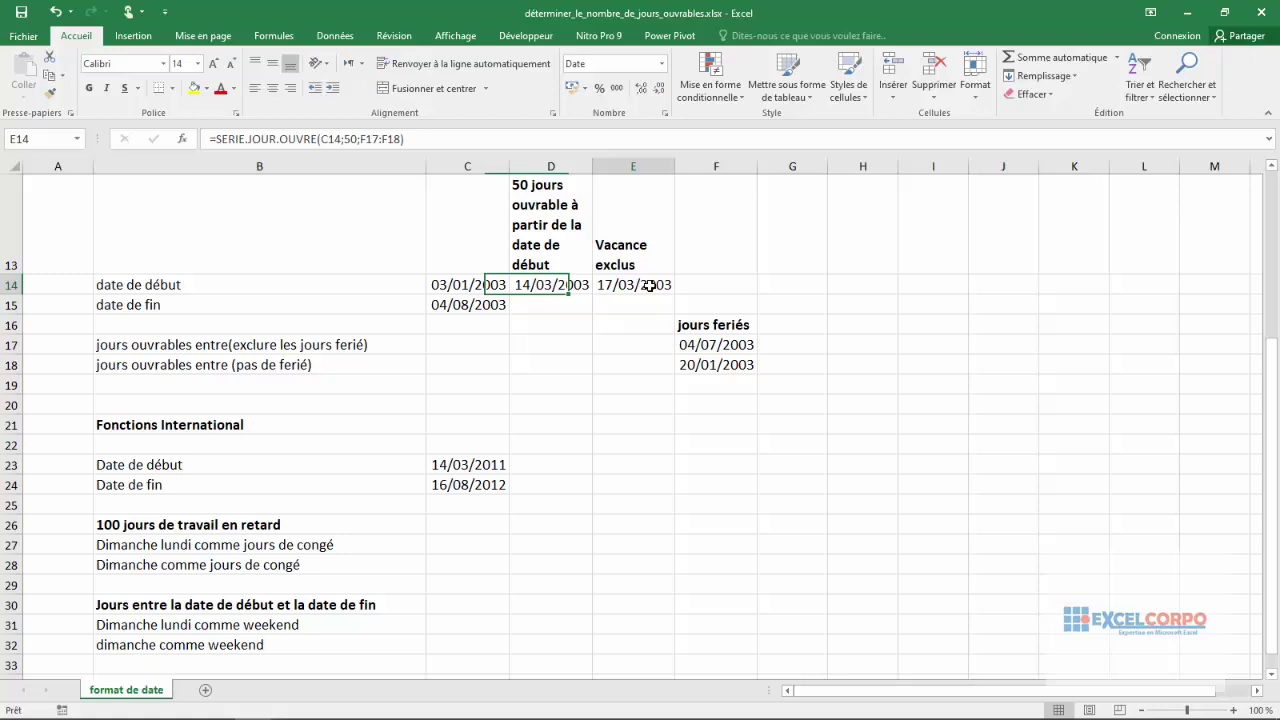
left_click(727, 345)
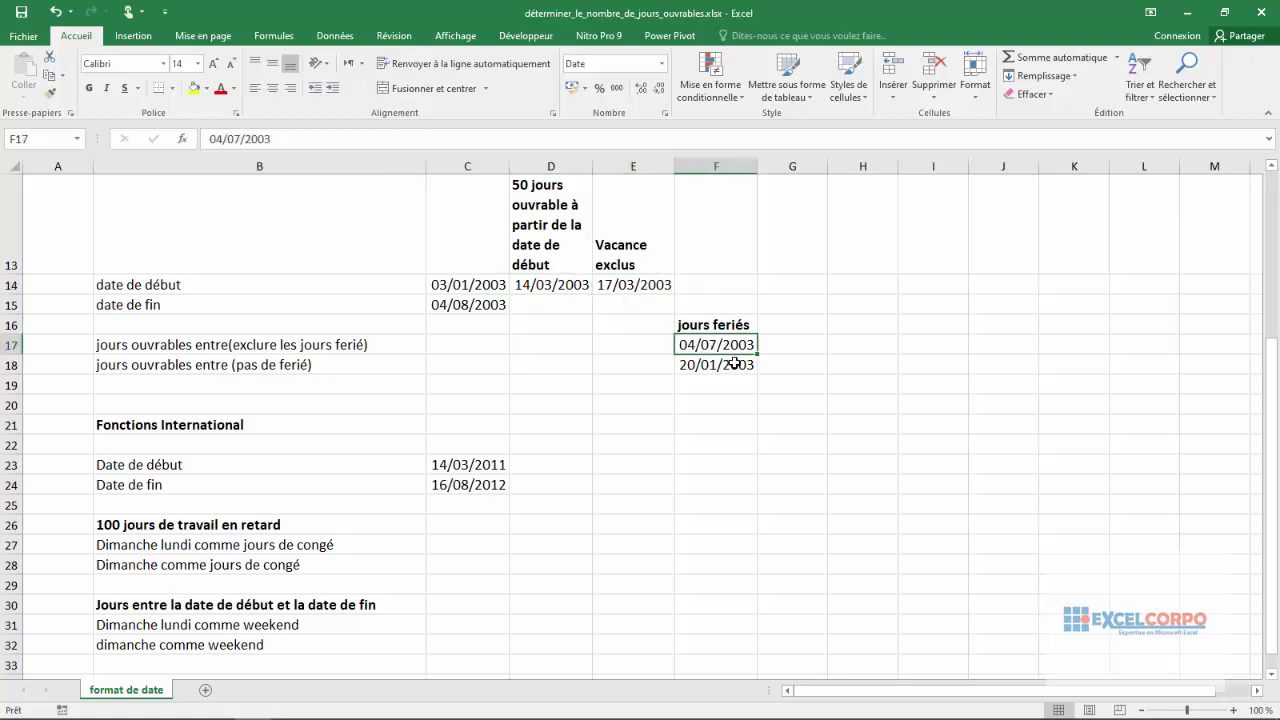
left_click(720, 366)
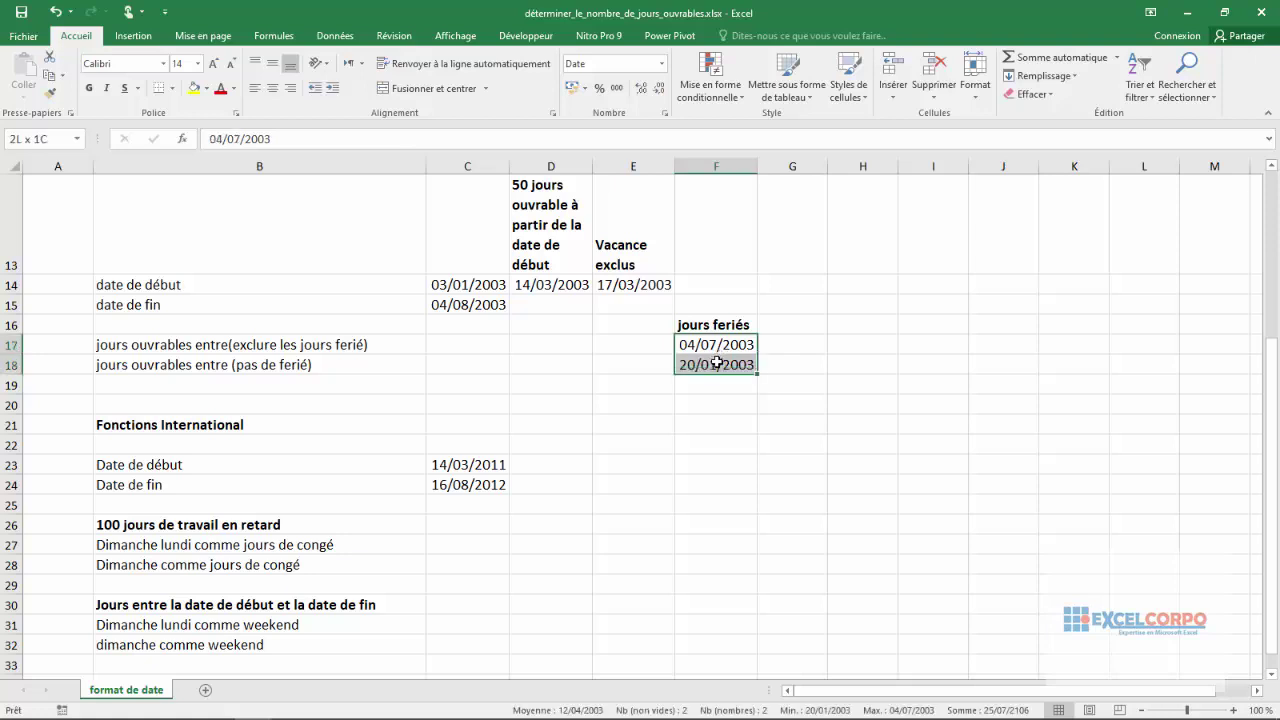
left_click(713, 336)
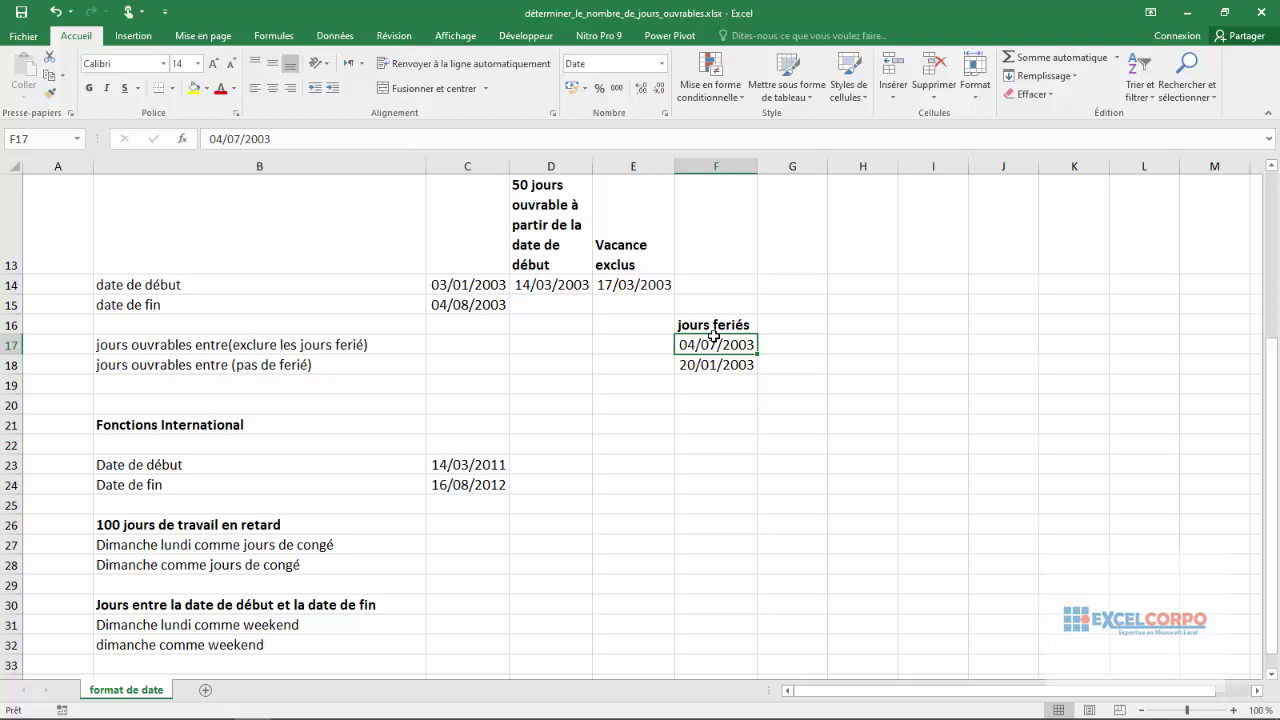
left_click(452, 284)
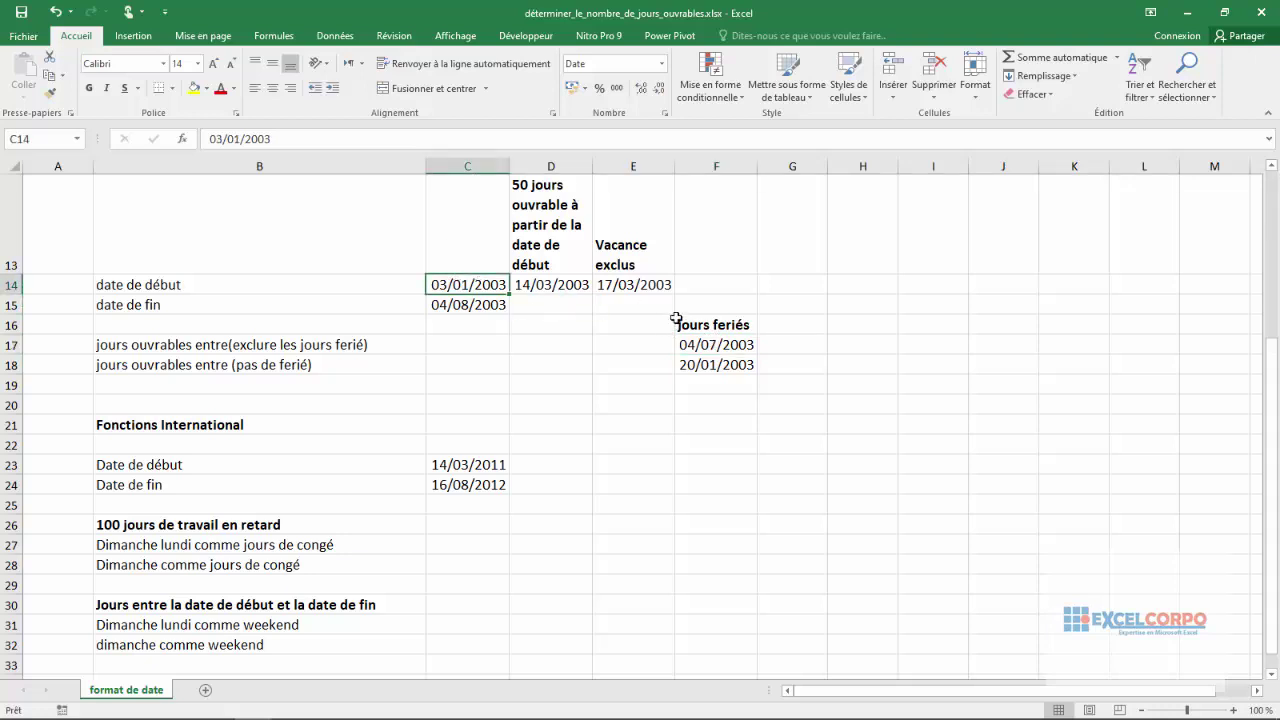
left_click(643, 284)
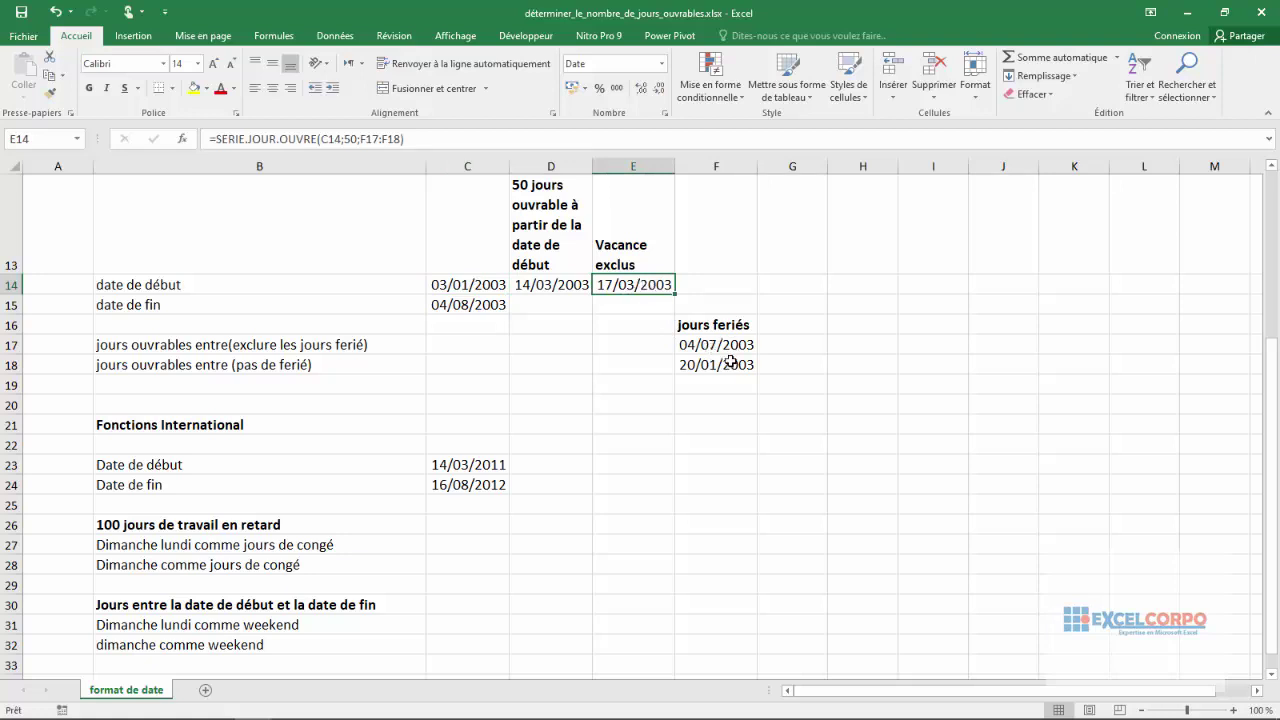
left_click(828, 383)
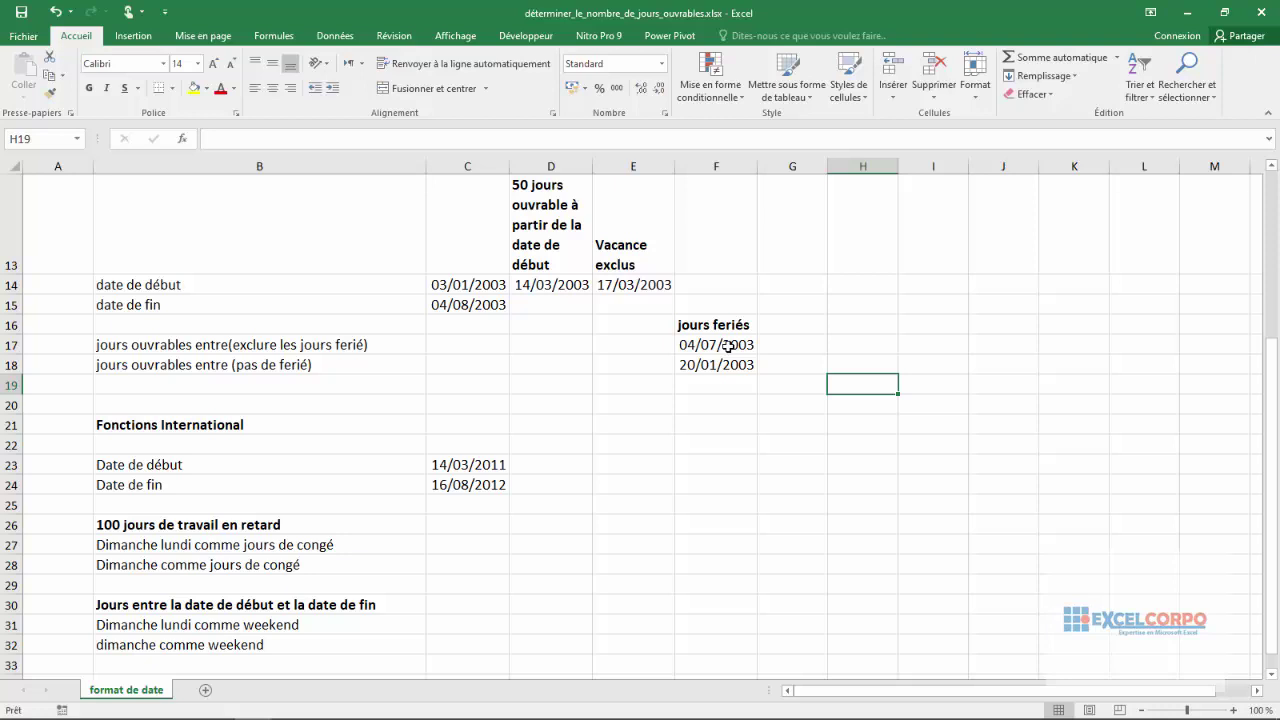
Insert SERIE.JOUR.OUVRE.INTL into E25 from the Date & Heure function list.
left_click(634, 497)
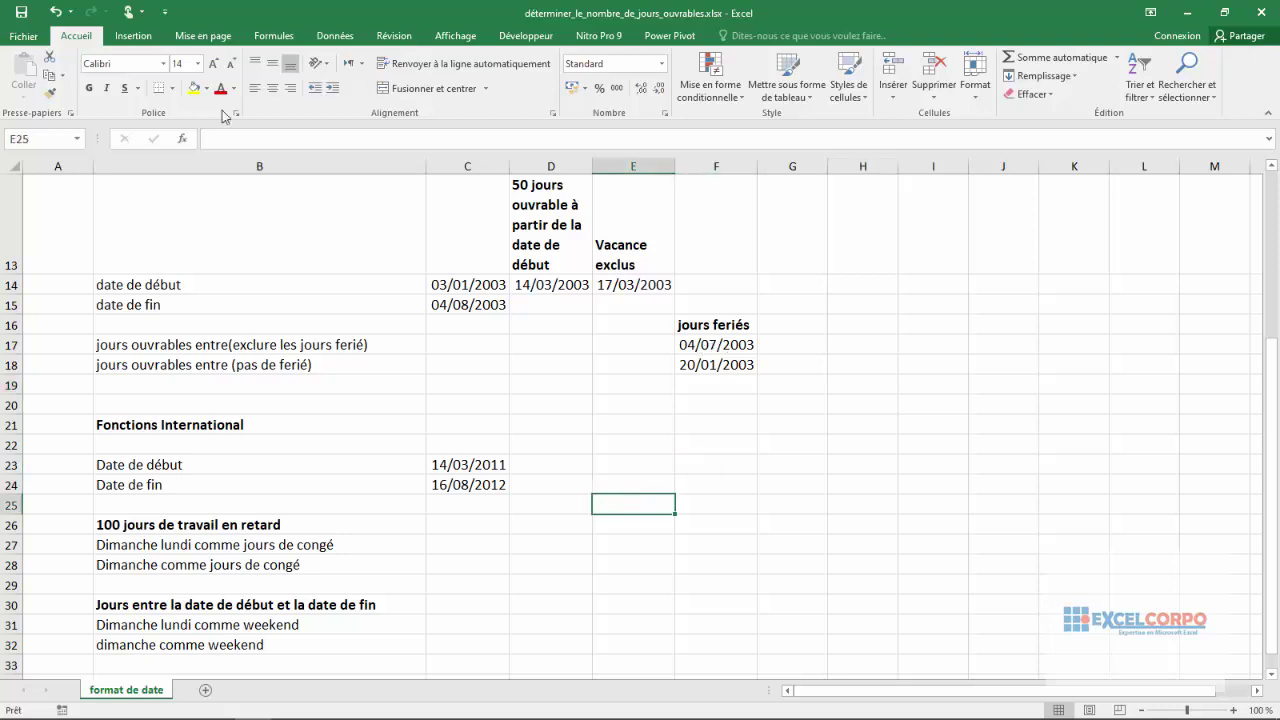
left_click(184, 138)
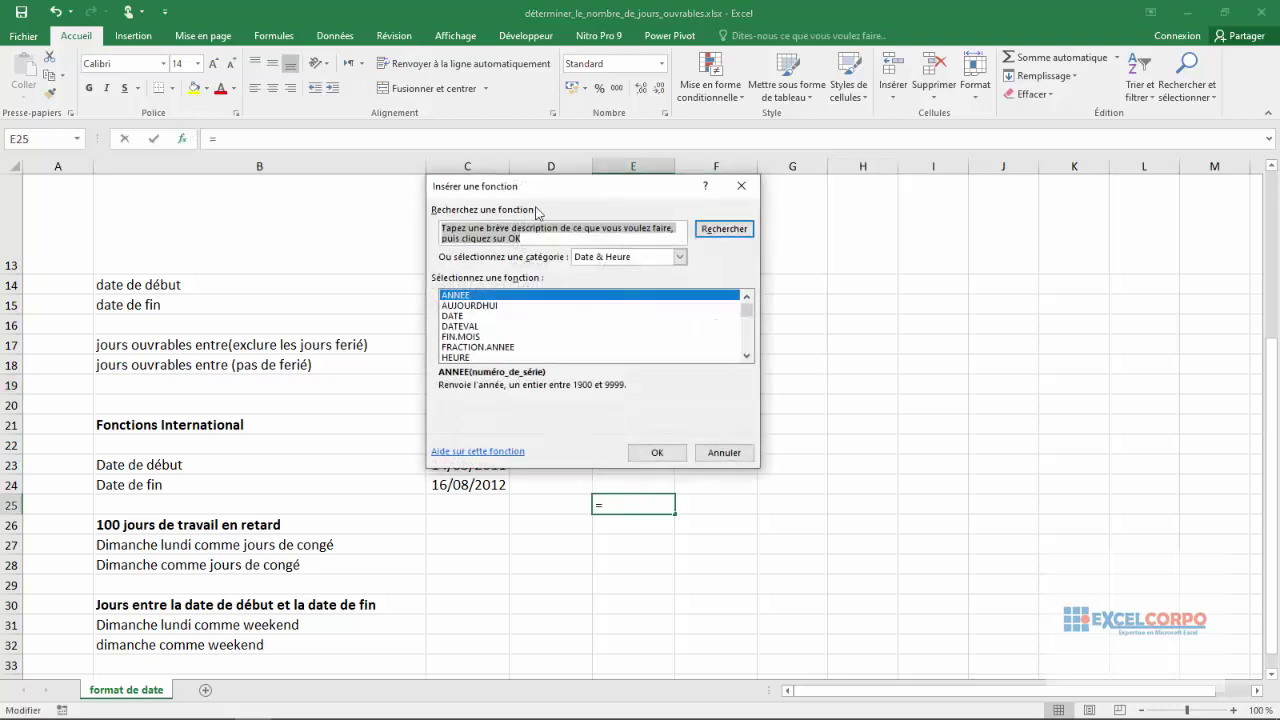
left_click(463, 307)
key("Down")
key("Down")
key("Down")
key("Down")
key("Down")
key("Down")
key("Down")
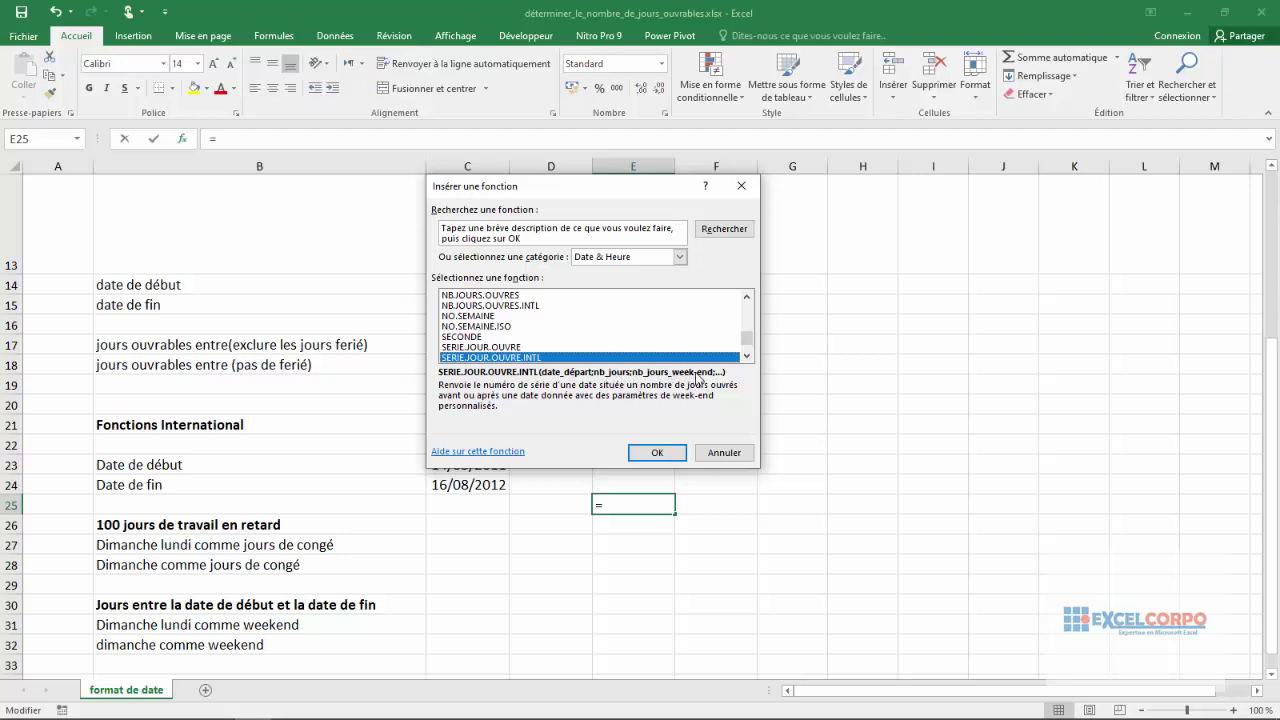
left_click(667, 458)
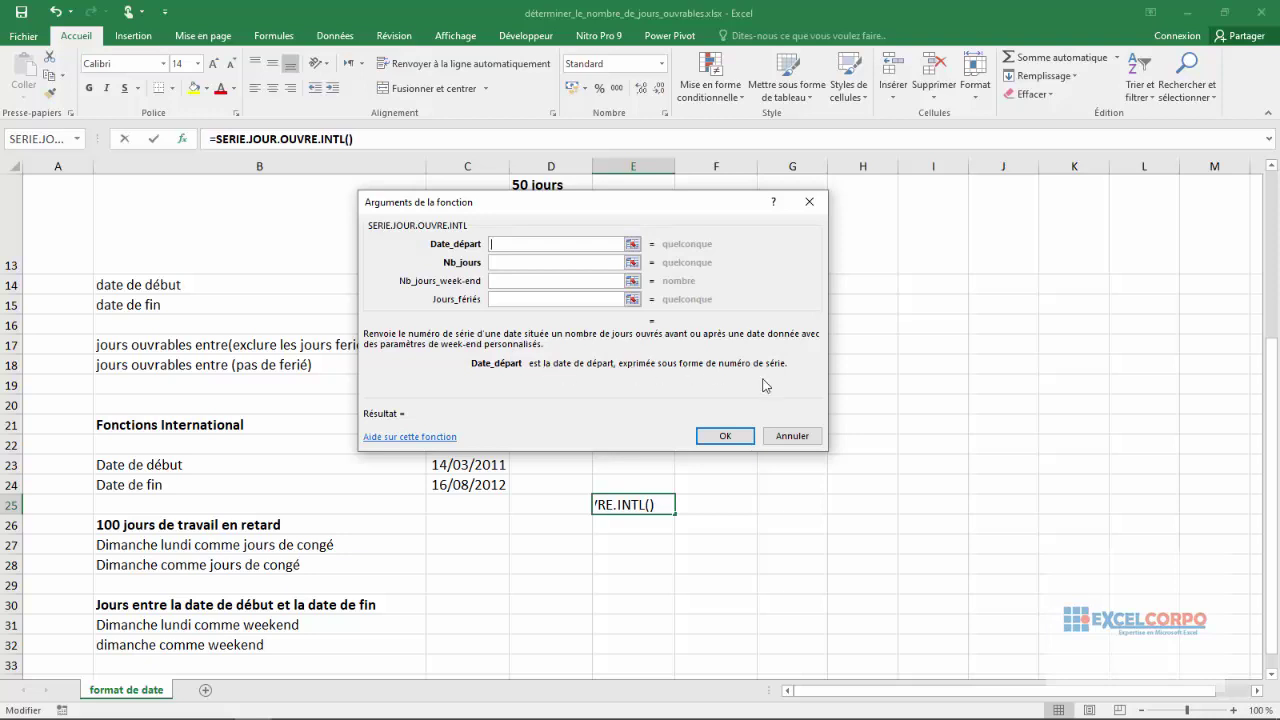
Read the Nb_jours, Nb_jours_week-end and Jours_fériés descriptions, then cancel without inserting.
left_click(542, 264)
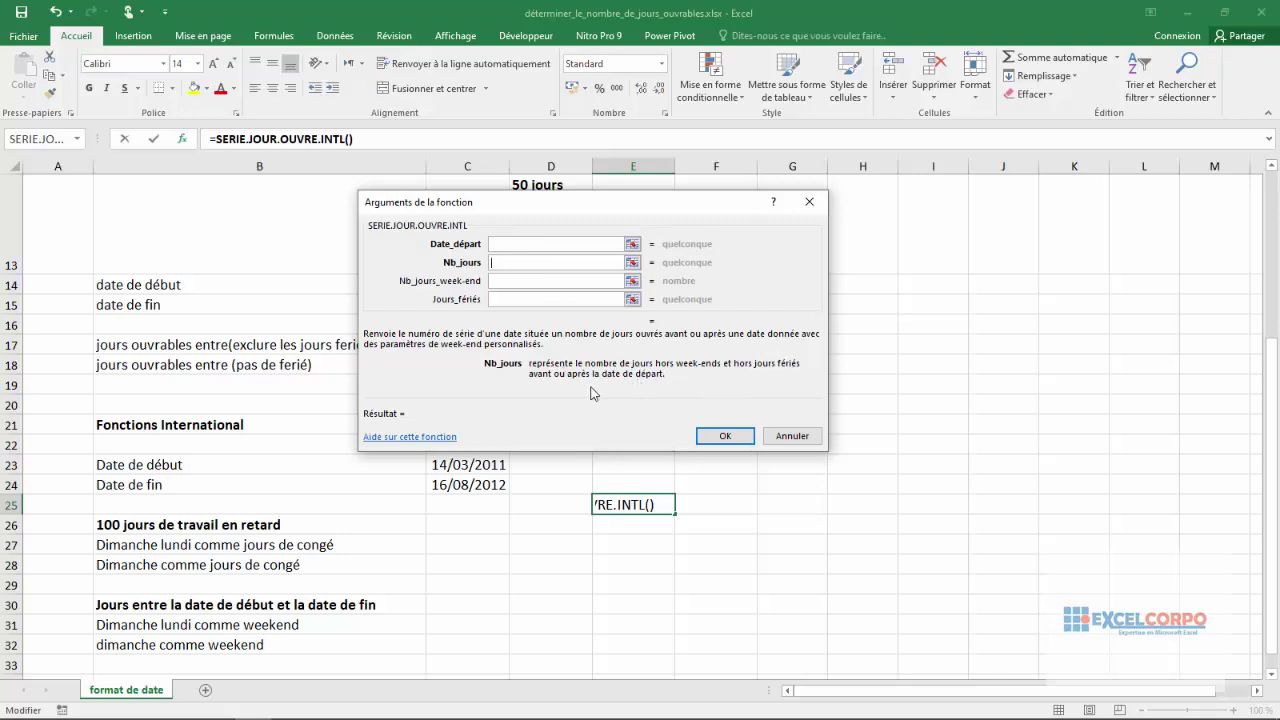
left_click(504, 281)
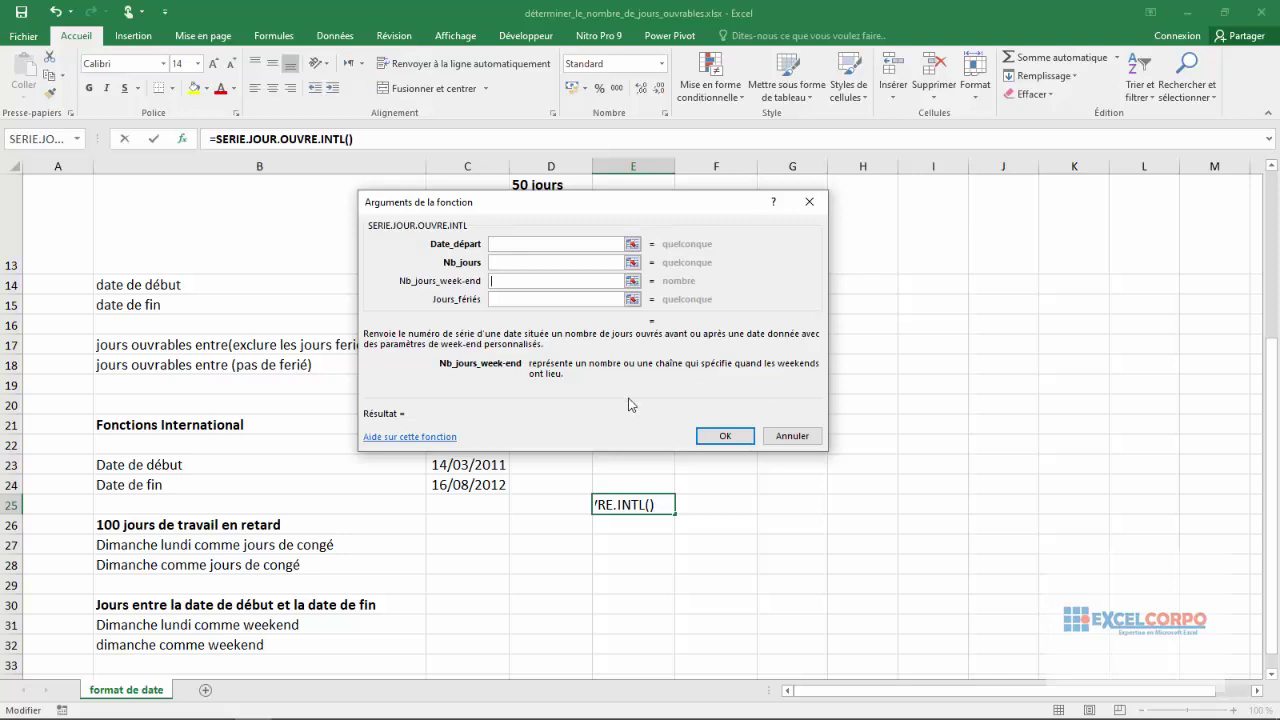
left_click(558, 298)
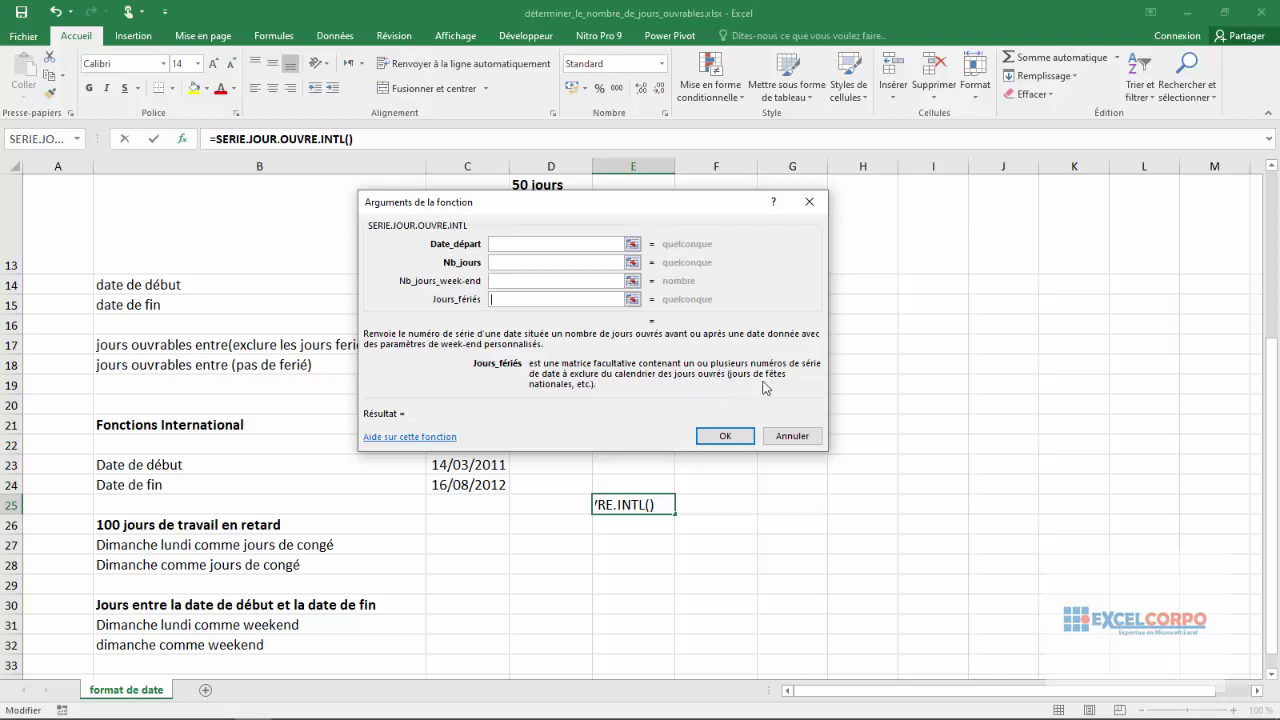
left_click(790, 437)
left_click(703, 438)
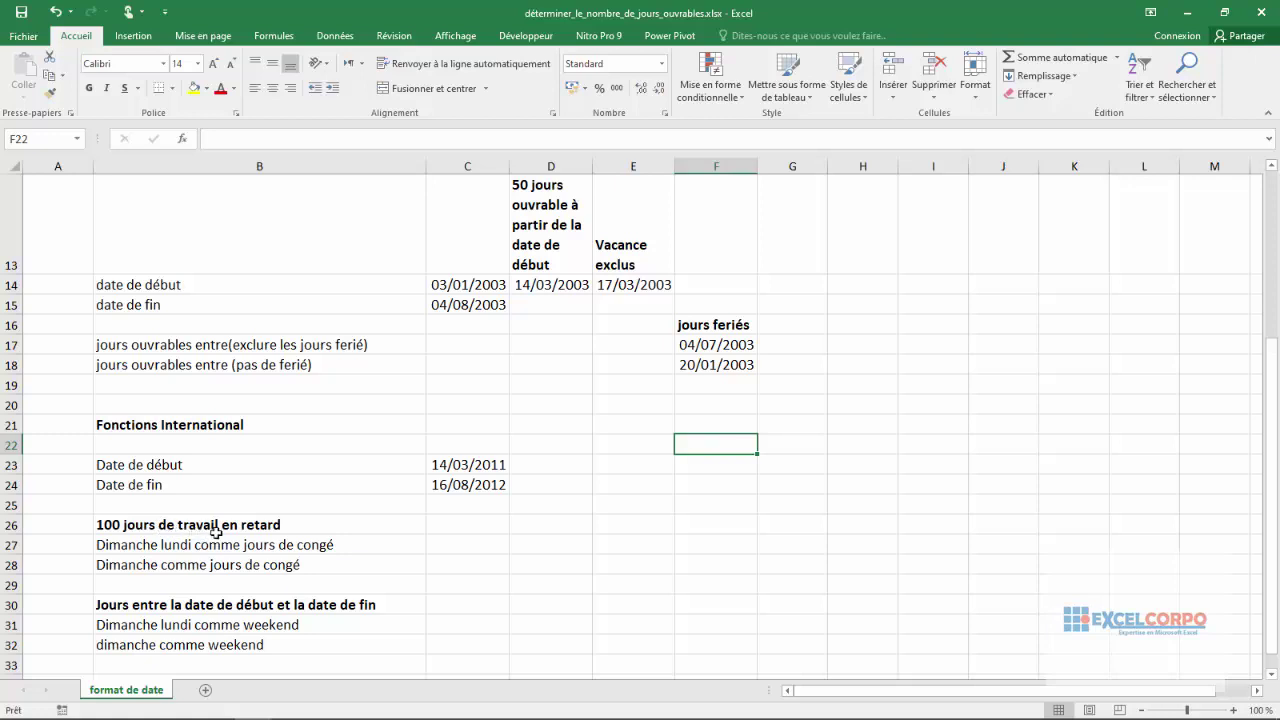
left_click(467, 545)
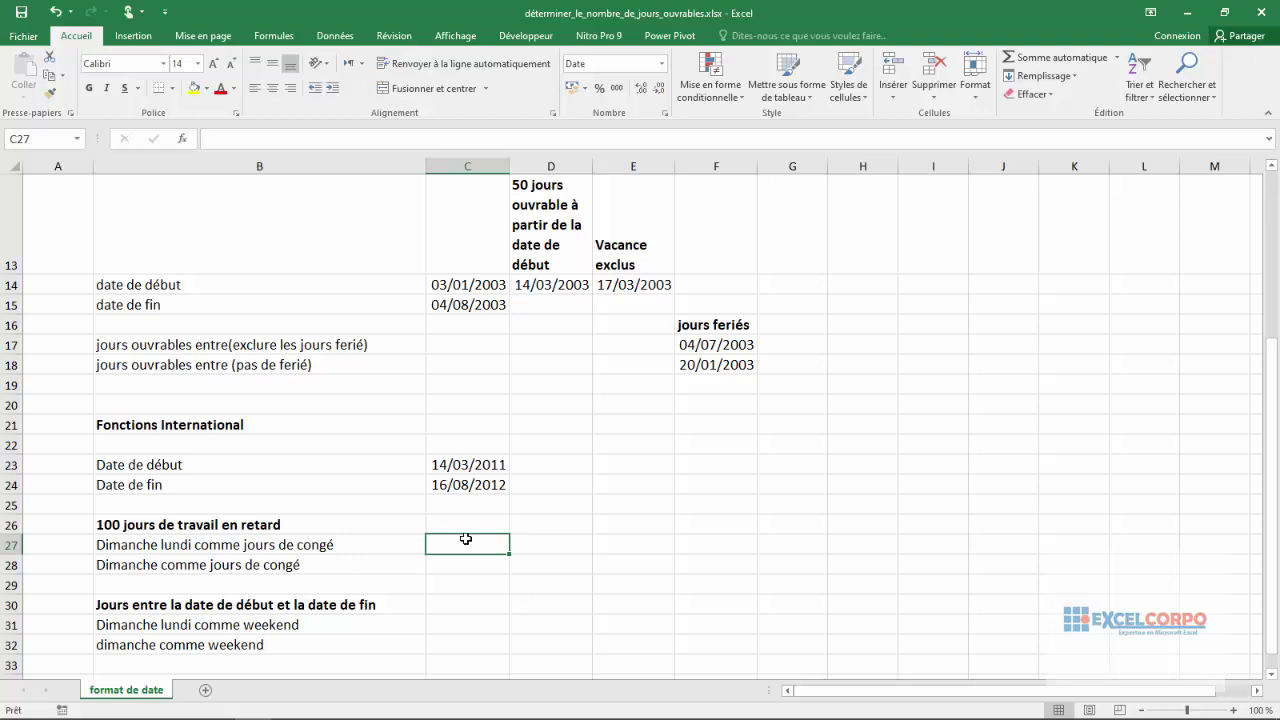
Type =SERIE.JOUR.OUVRE.INTL(C23;100; in C27, using C23 as start date and 100 days.
type("=")
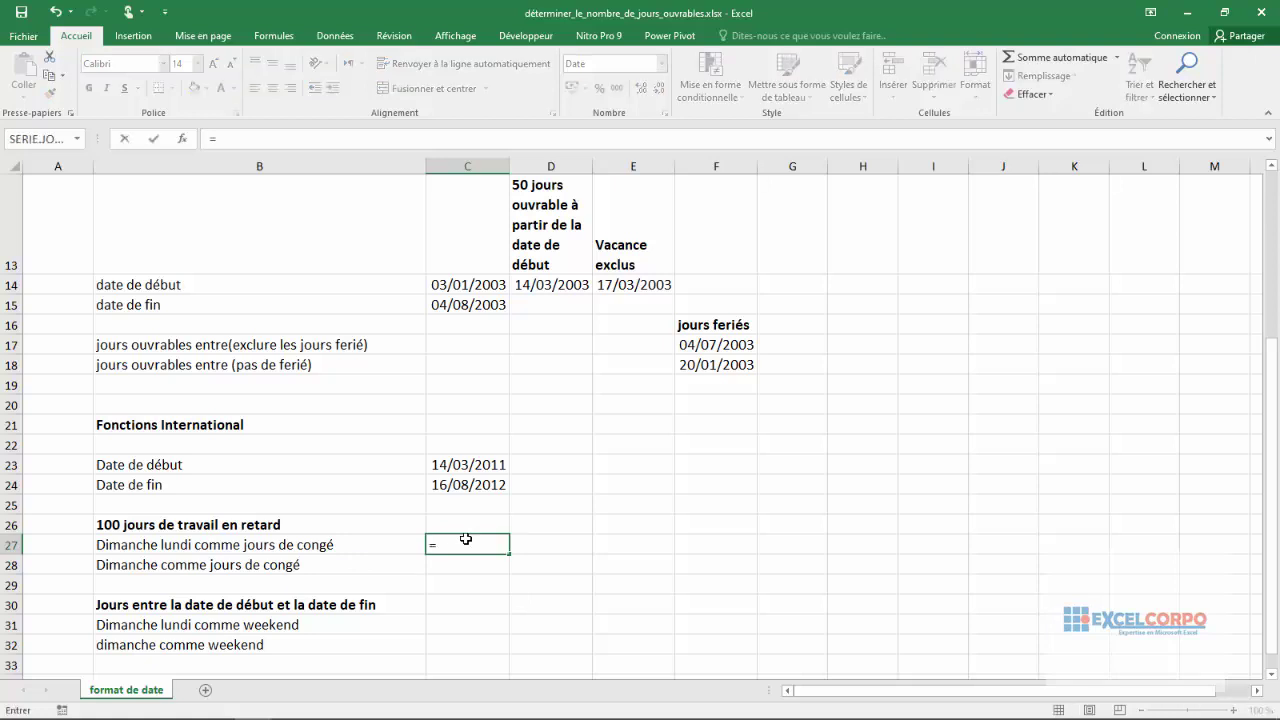
type("ser")
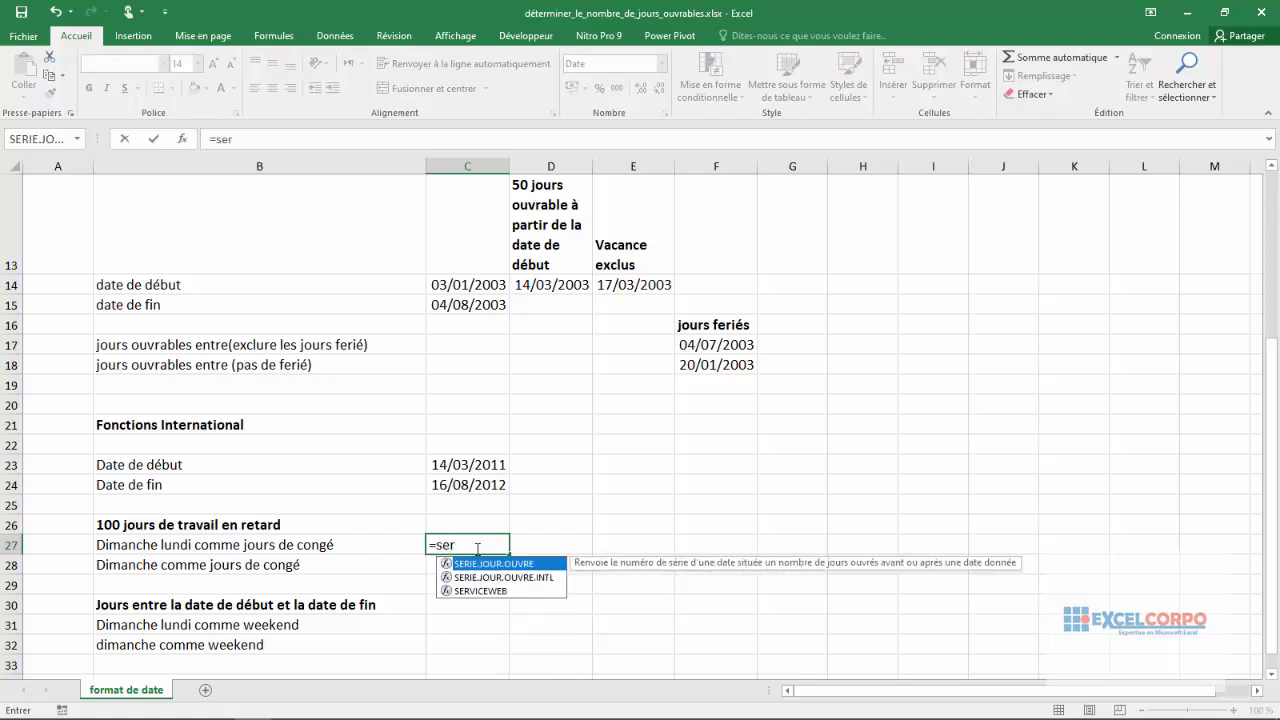
left_click(490, 579)
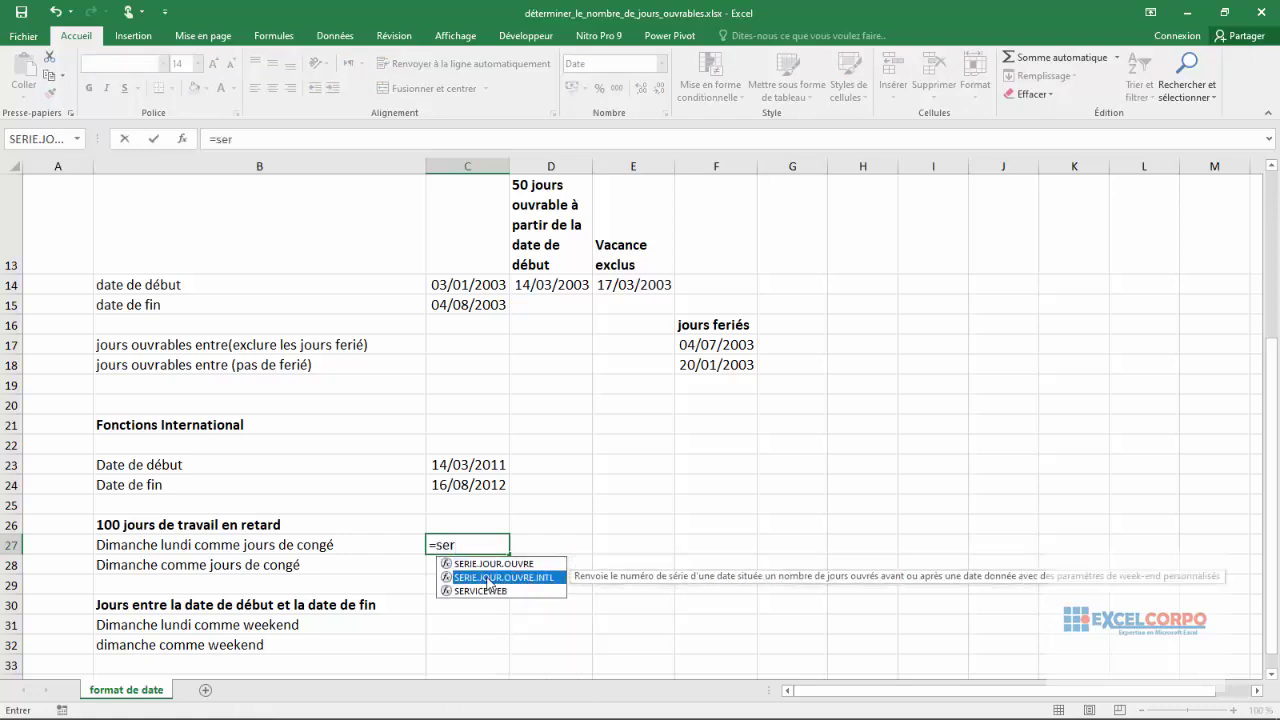
double_click(490, 579)
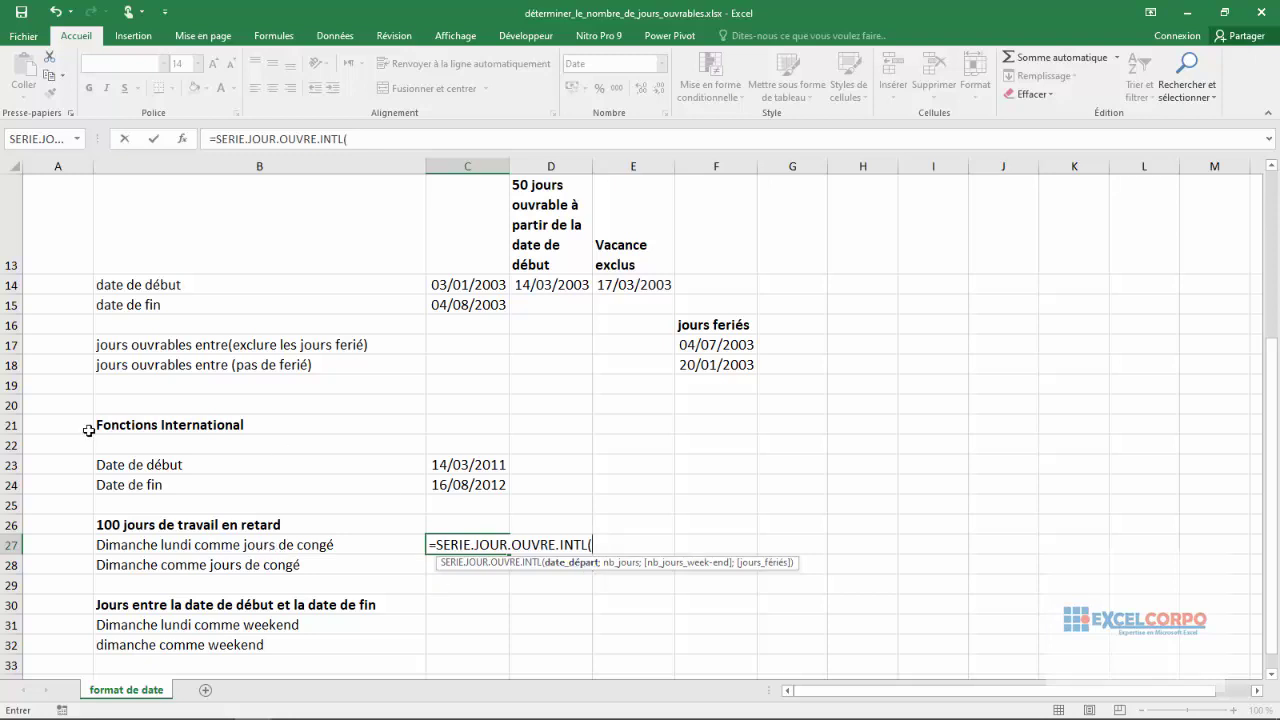
left_click(482, 463)
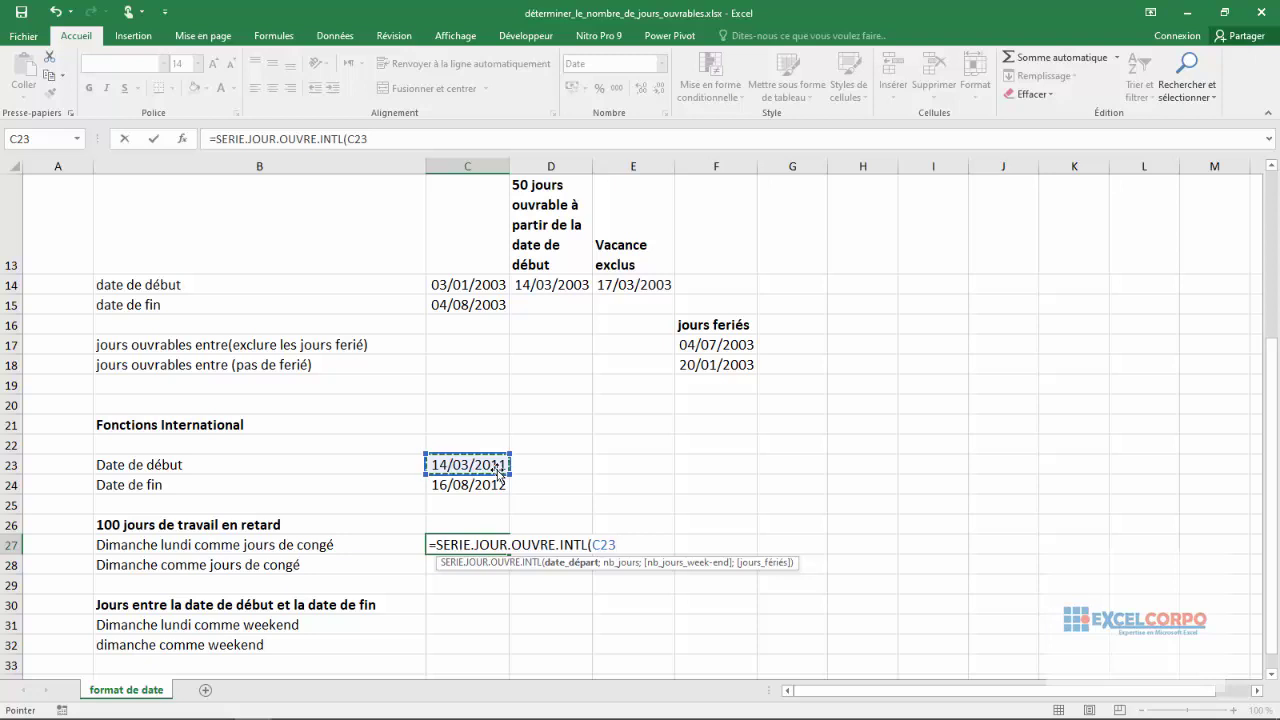
type(";")
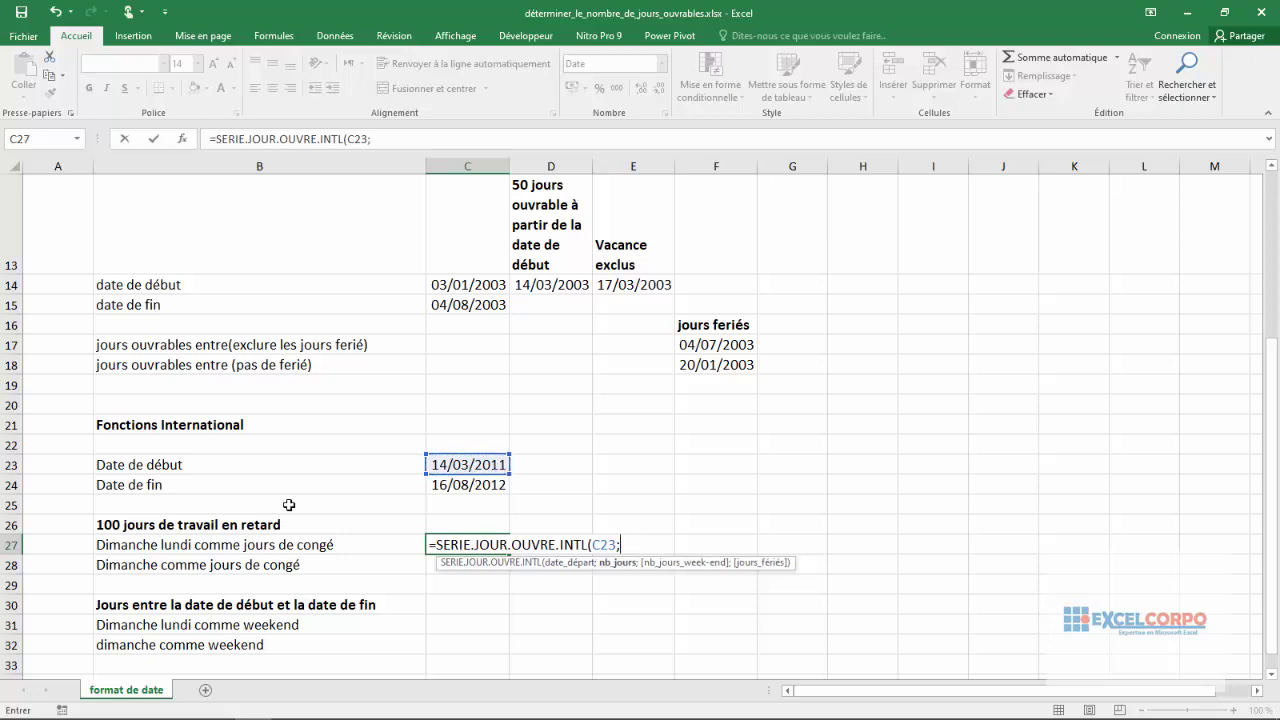
type("1")
type("00;")
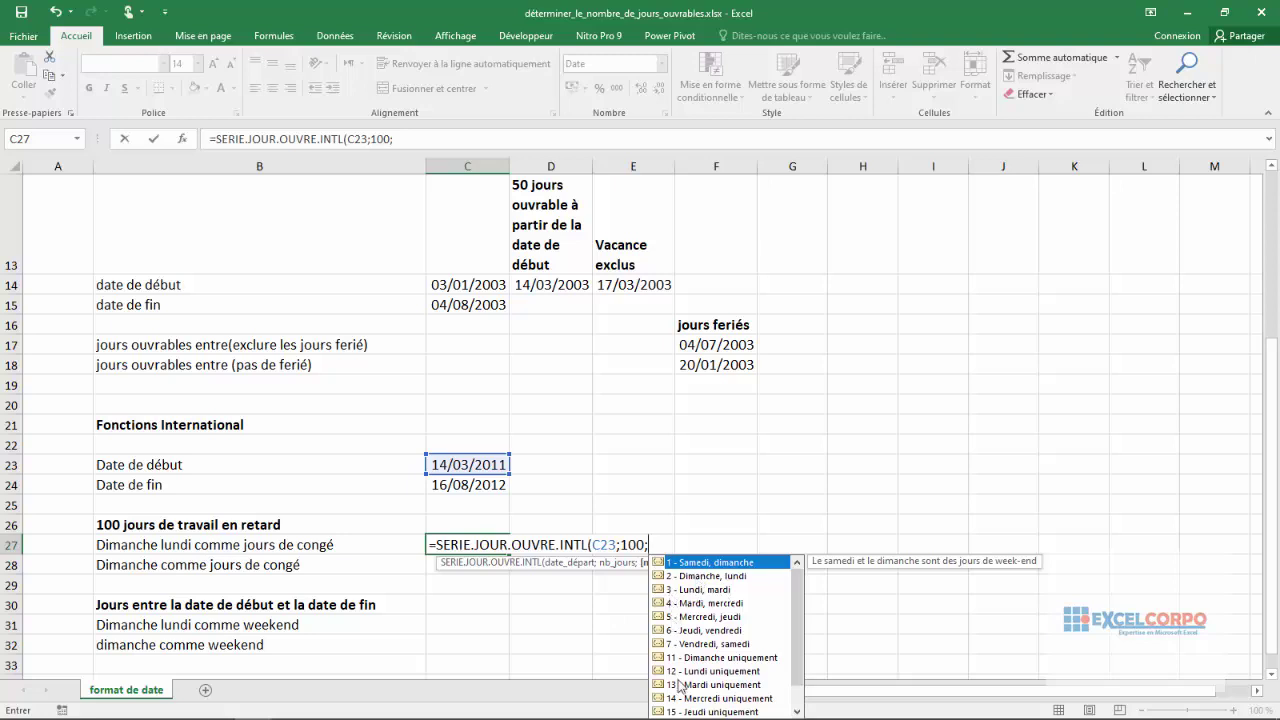
Pick weekend code 2 (Dimanche, lundi) and close the C27 formula, returning 30/07/2011.
scroll(801, 686, "down", 2)
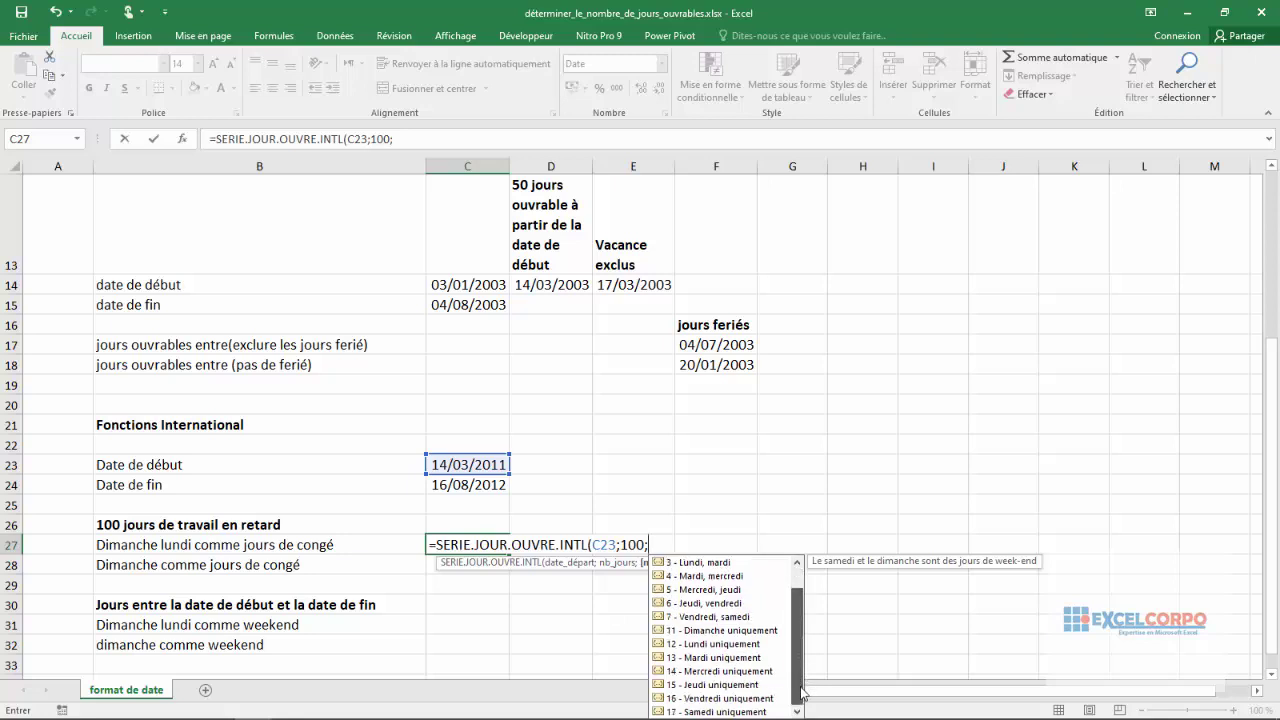
scroll(801, 680, "up", 2)
scroll(798, 664, "down", 2)
scroll(798, 660, "up", 2)
scroll(799, 640, "down", 1)
scroll(799, 620, "down", 1)
scroll(800, 590, "up", 2)
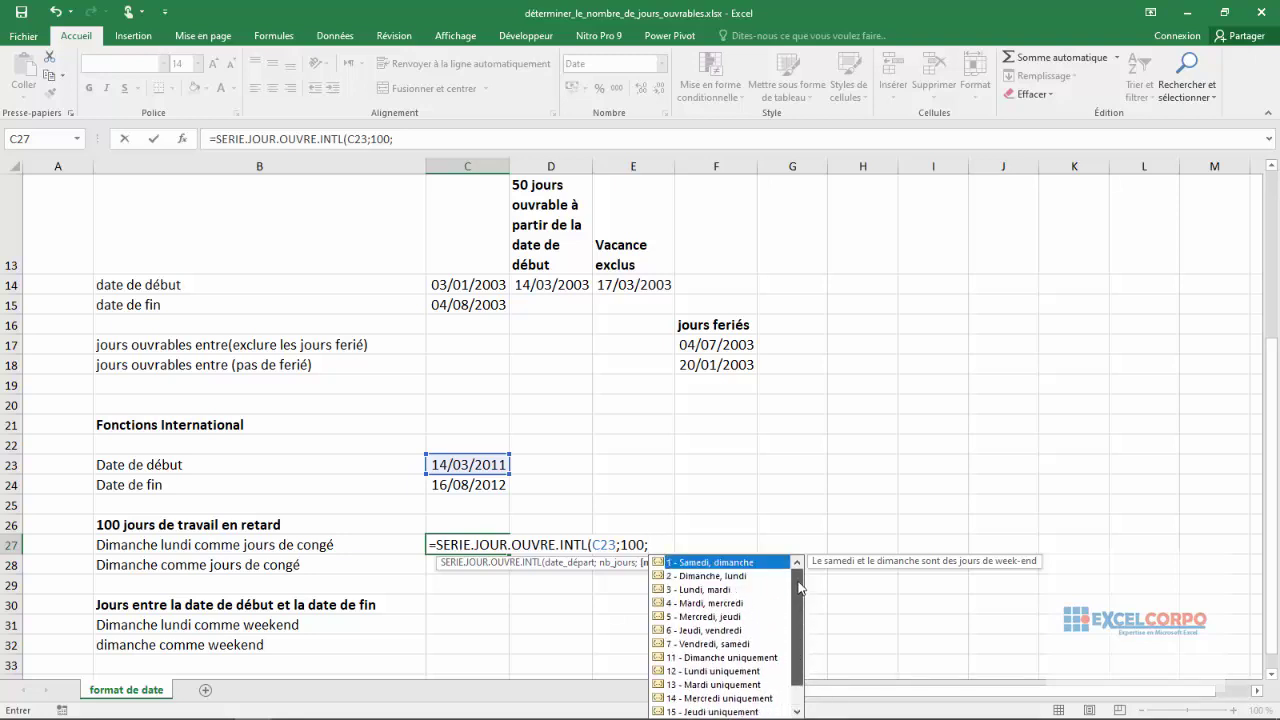
double_click(722, 576)
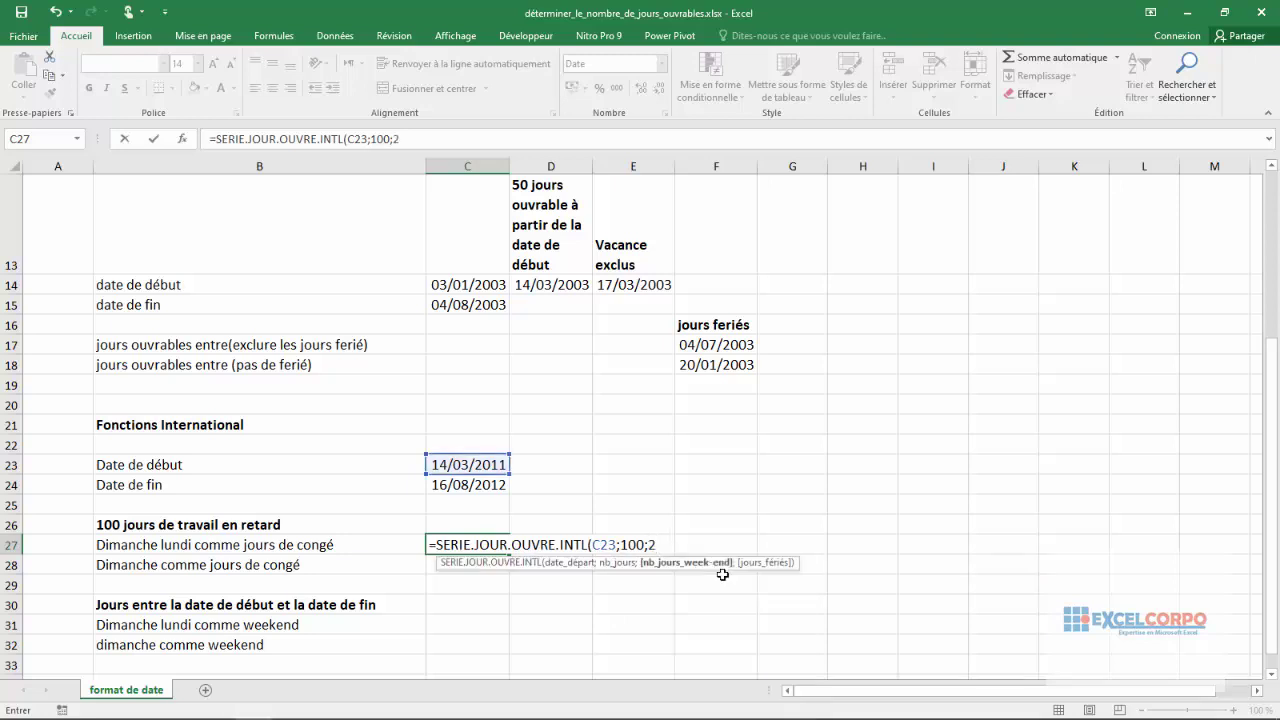
type(")")
key("Return")
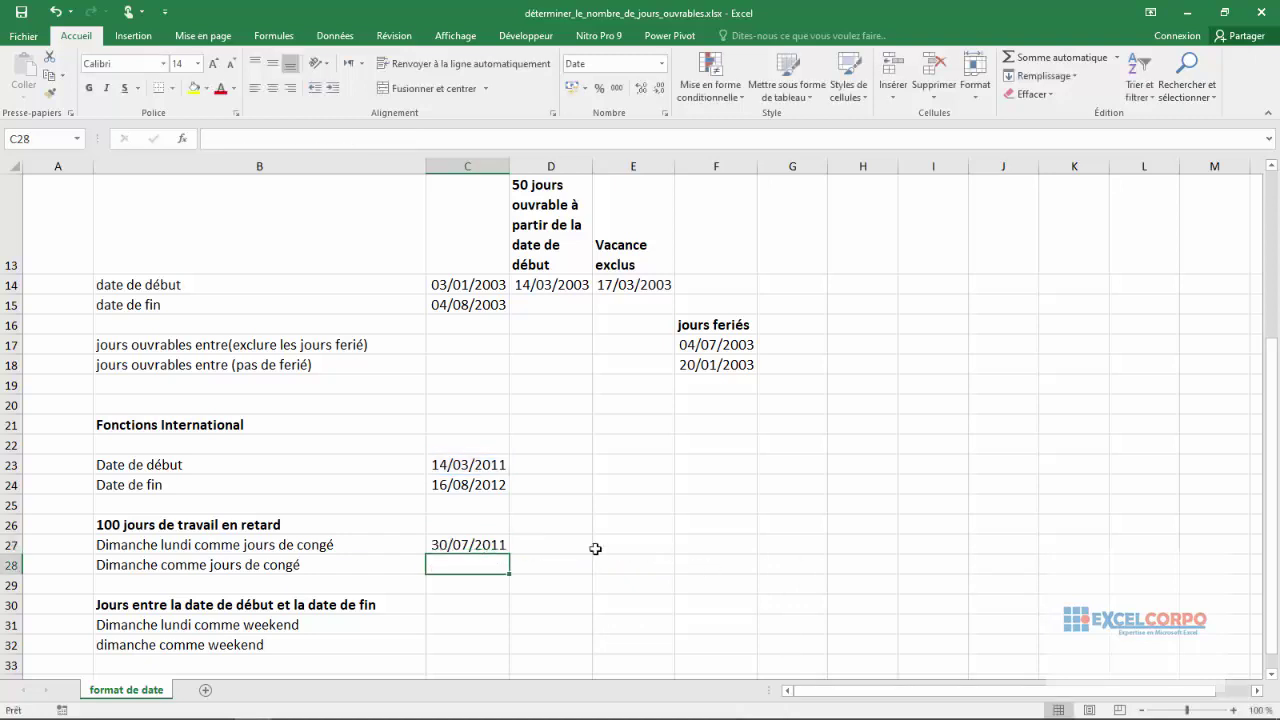
Compare the C27 result with the start date in C23, then select C28.
left_click(488, 547)
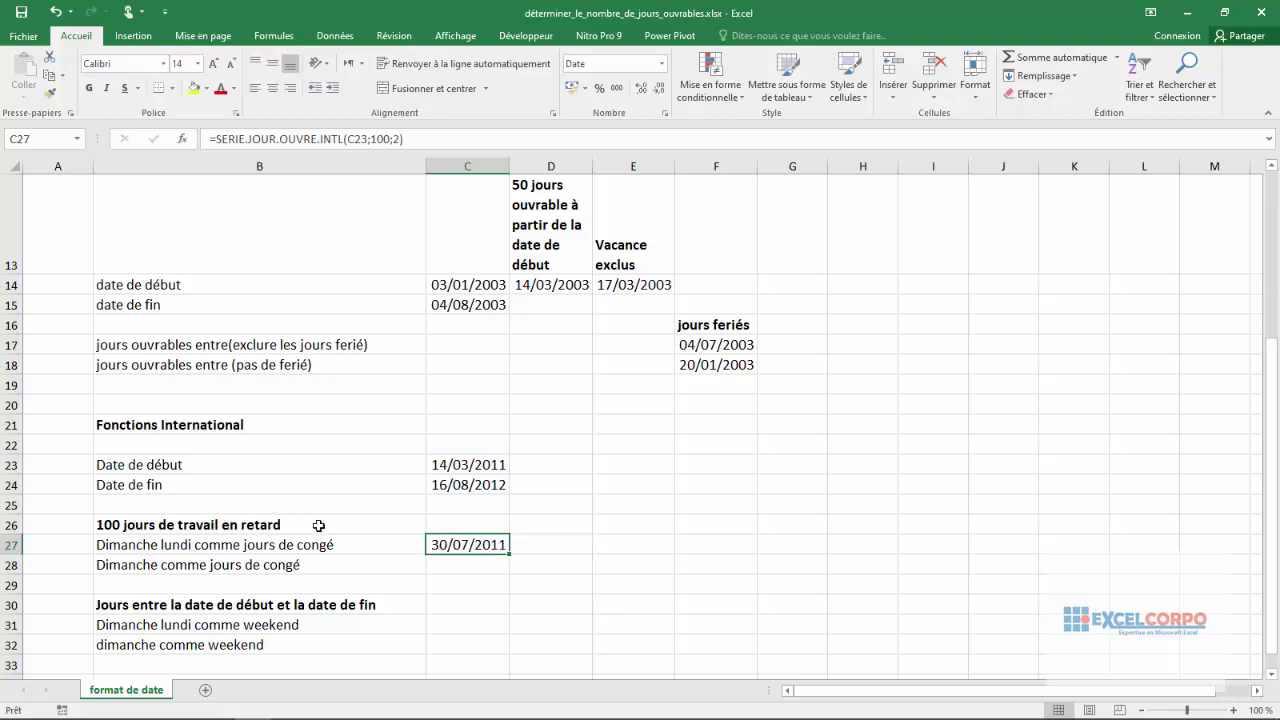
left_click(453, 465)
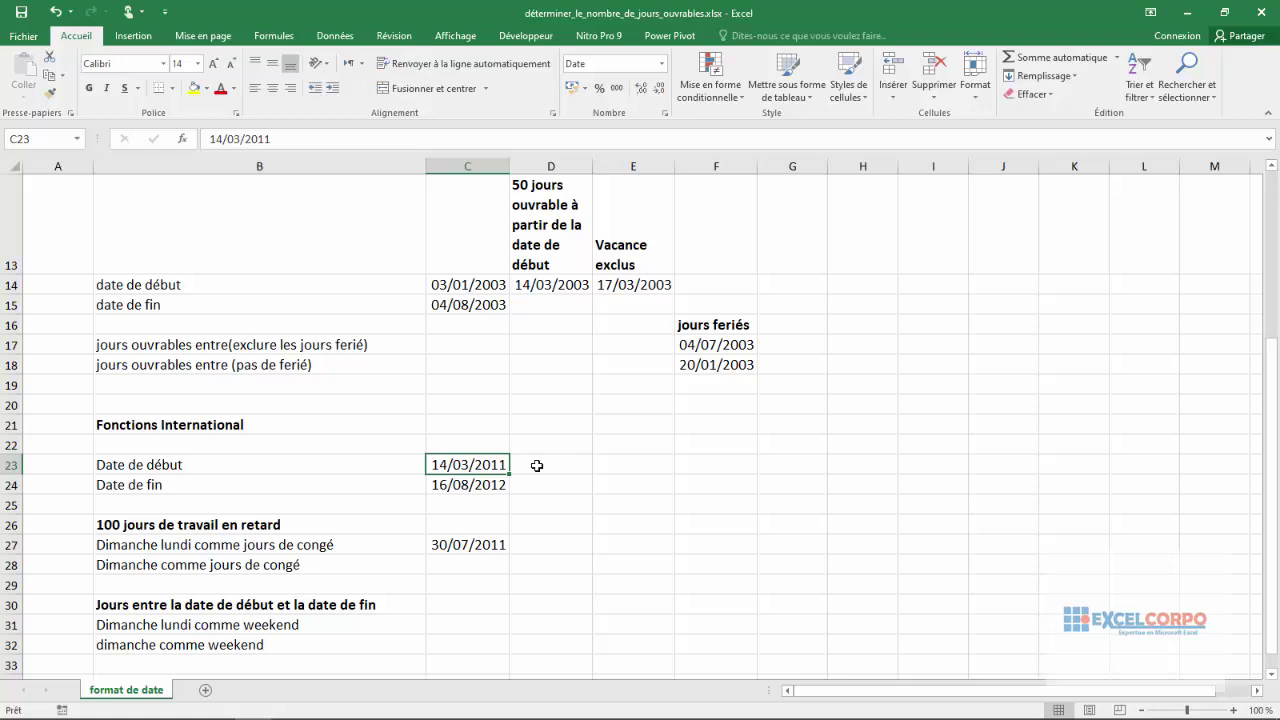
left_click(475, 562)
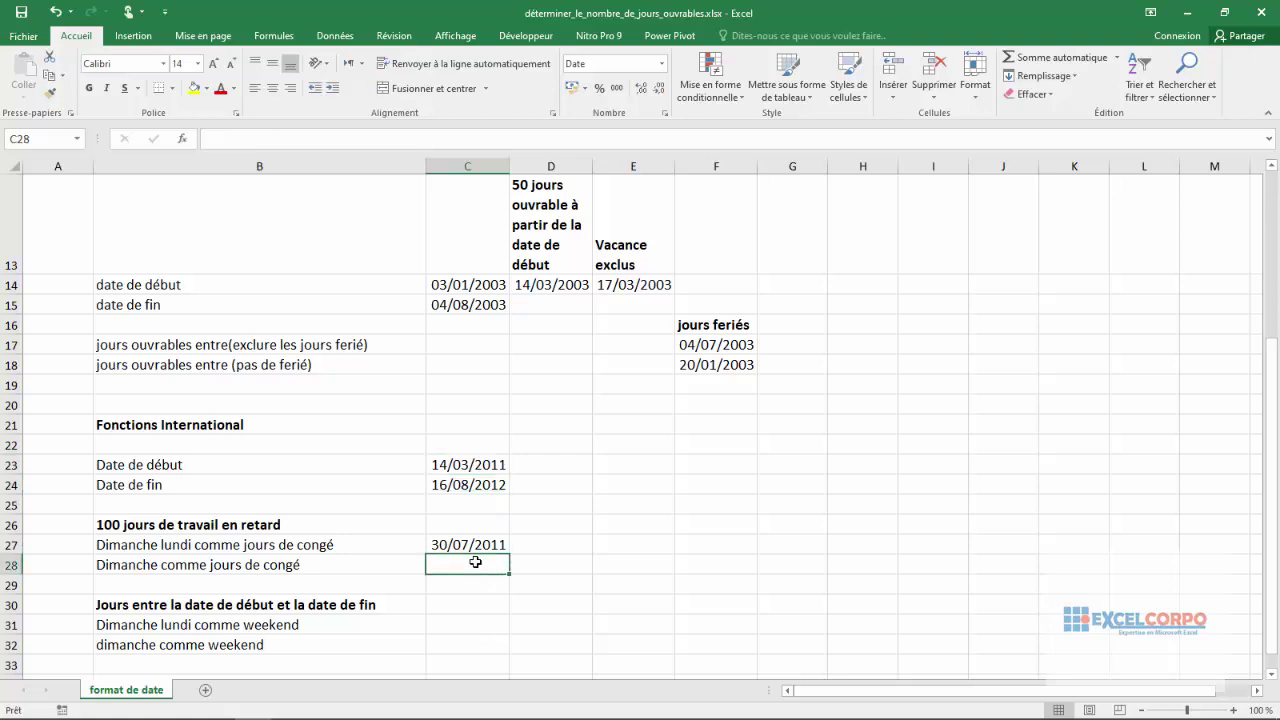
Enter =SERIE.JOUR.OUVRE.INTL(C23;100;11) in C28 with weekend code '11 - Dimanche uniquement'.
type("=")
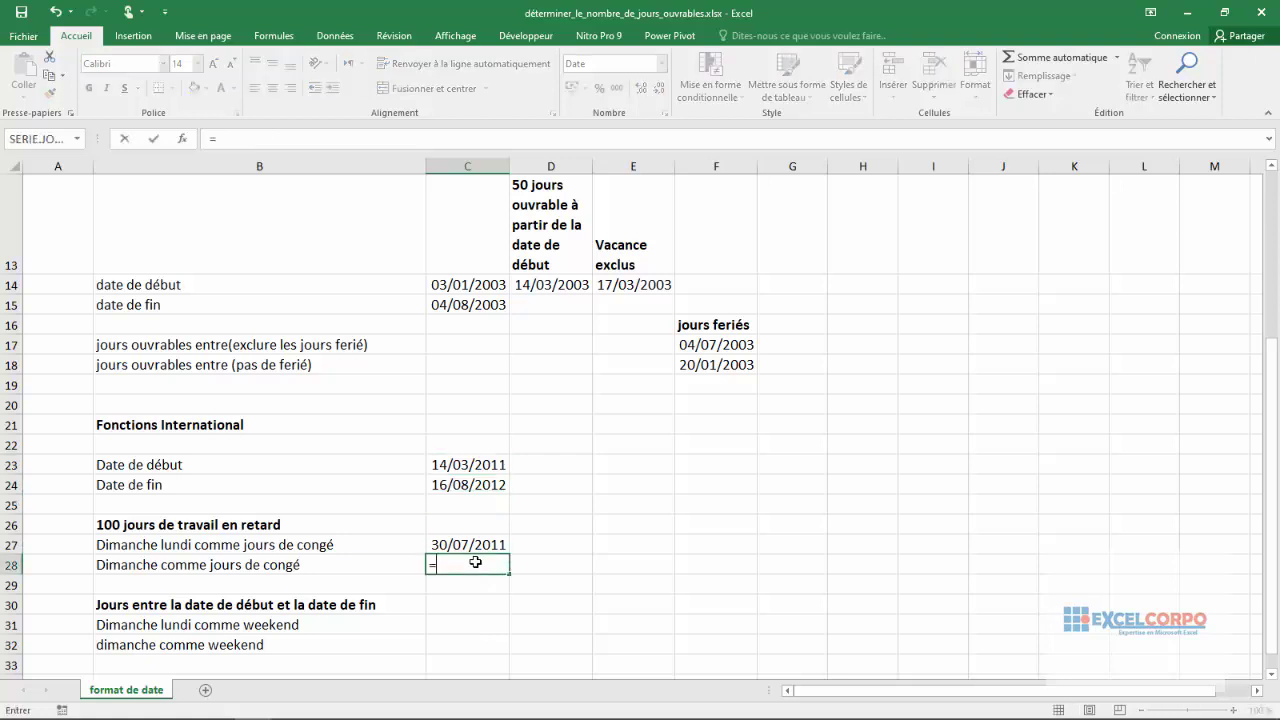
type("serie")
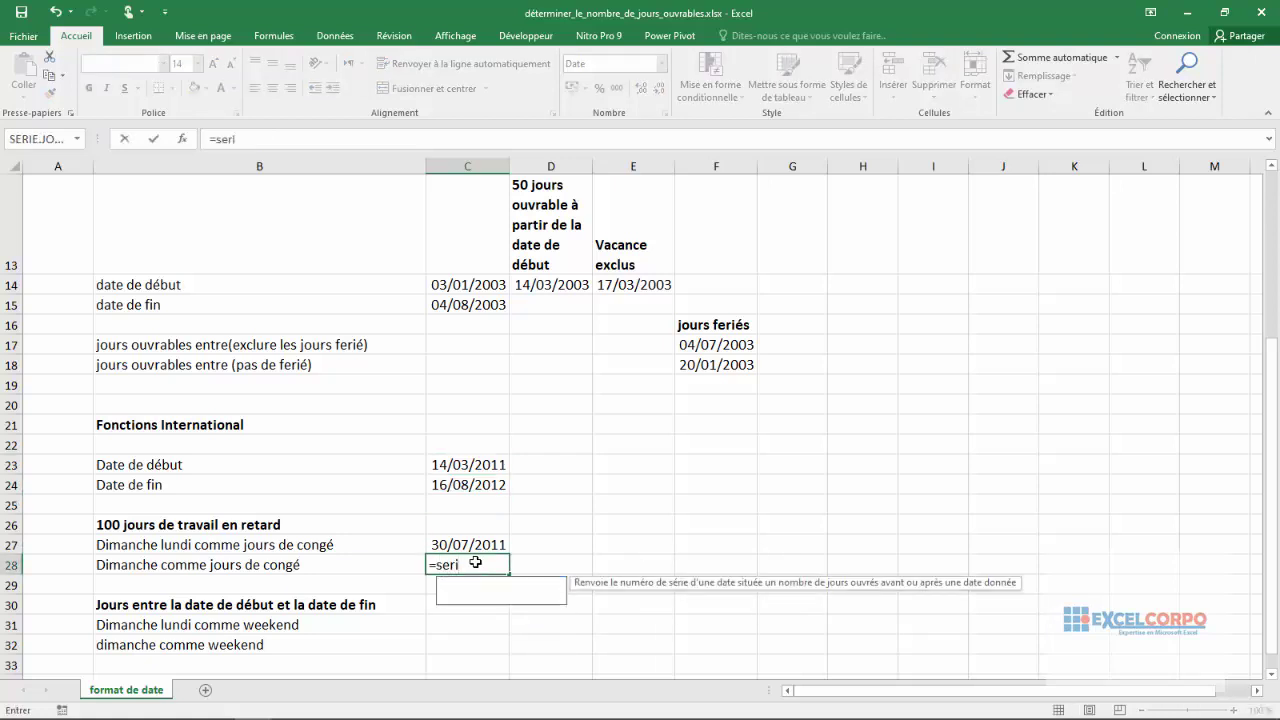
double_click(515, 597)
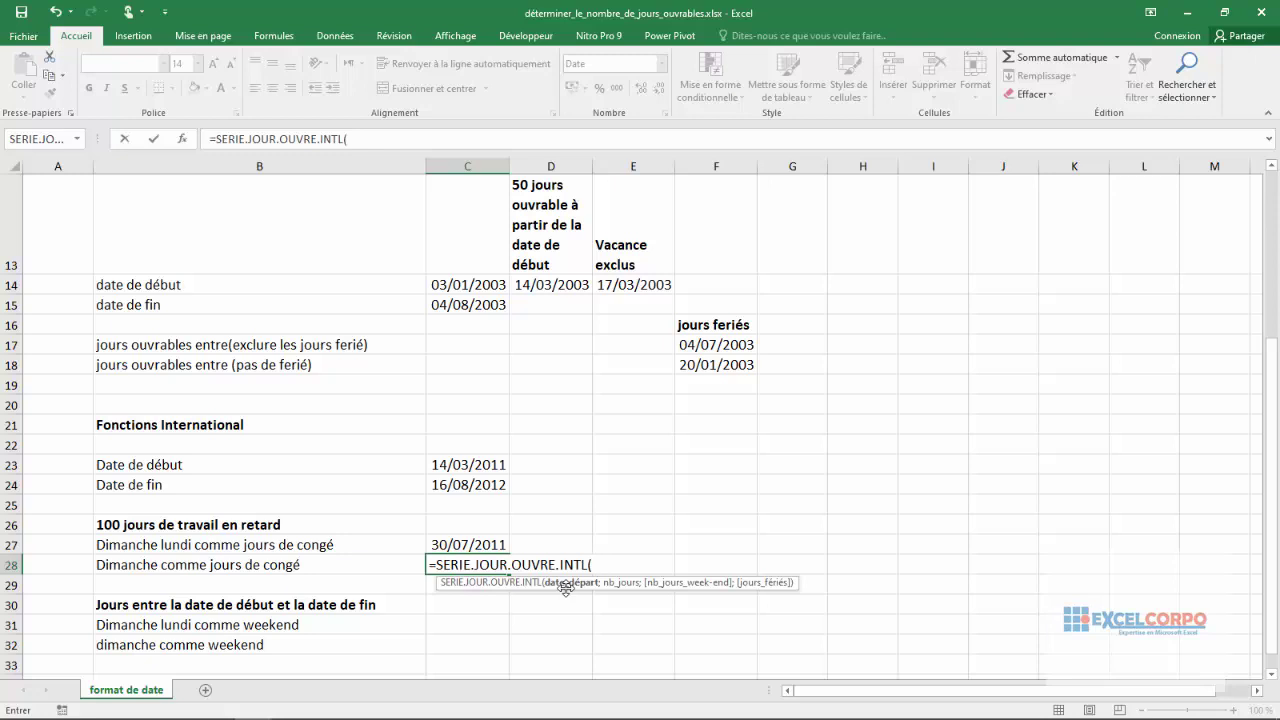
left_click(470, 464)
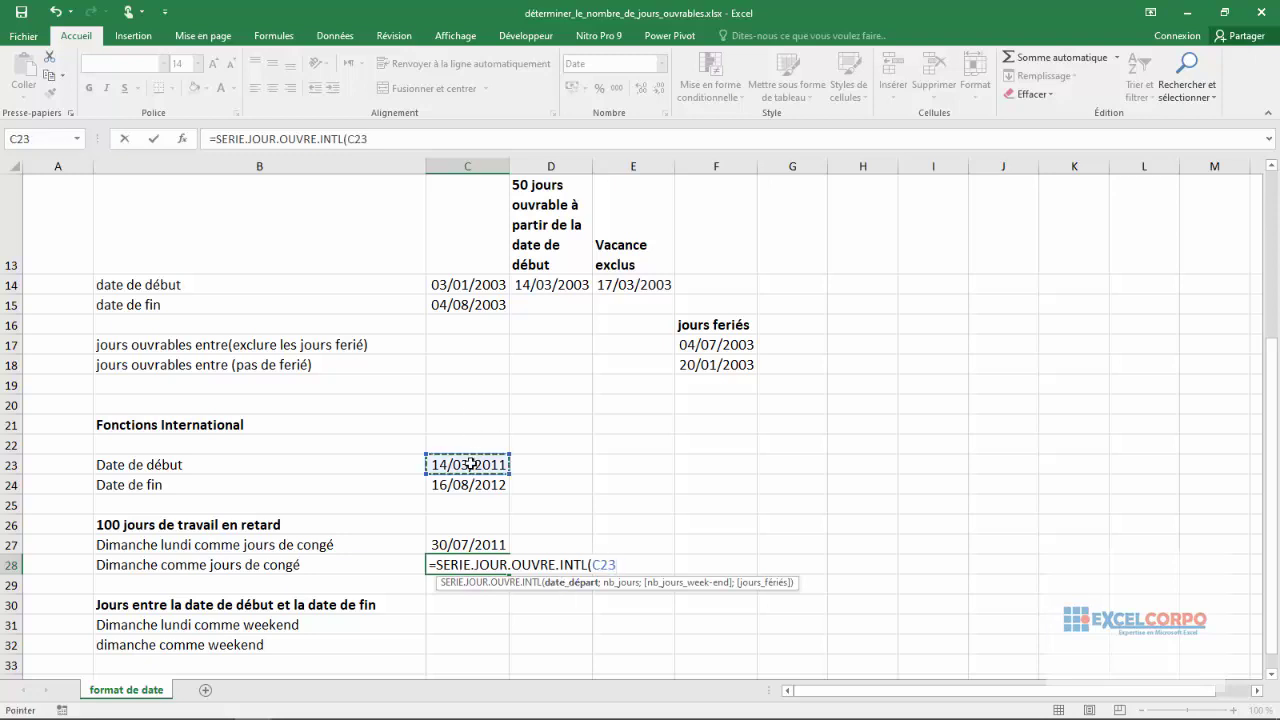
type(";1")
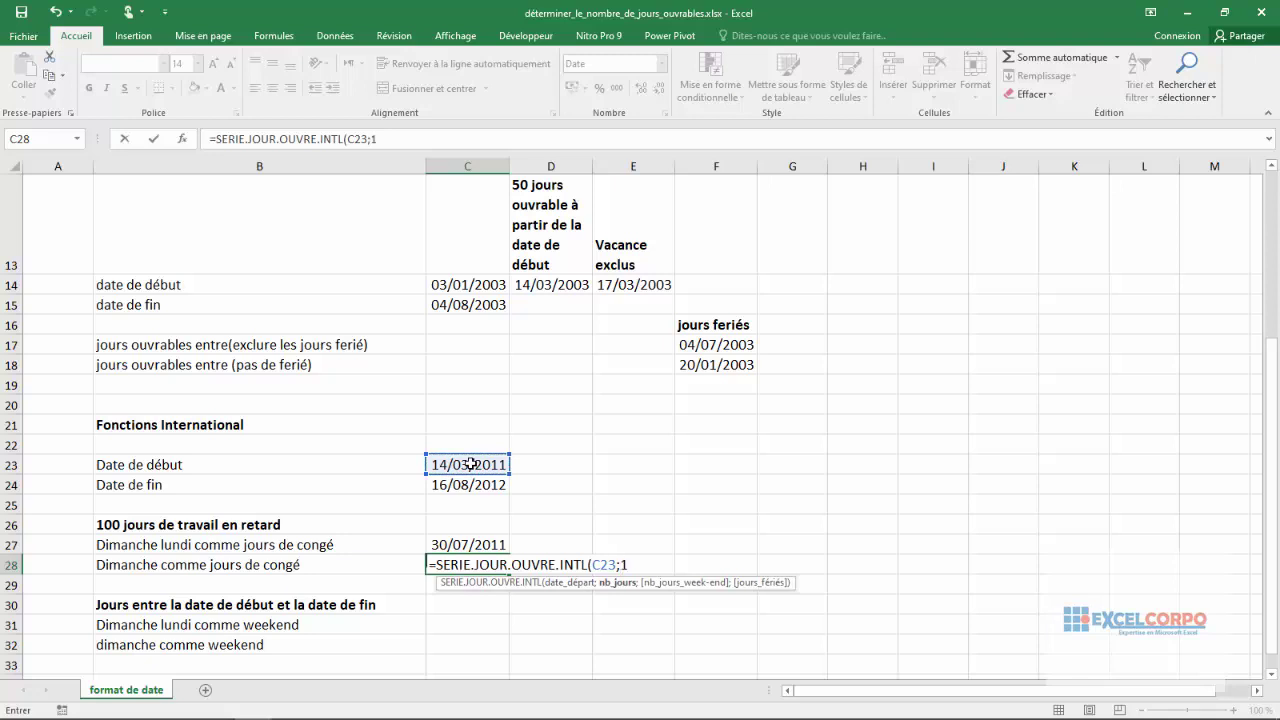
type("00;")
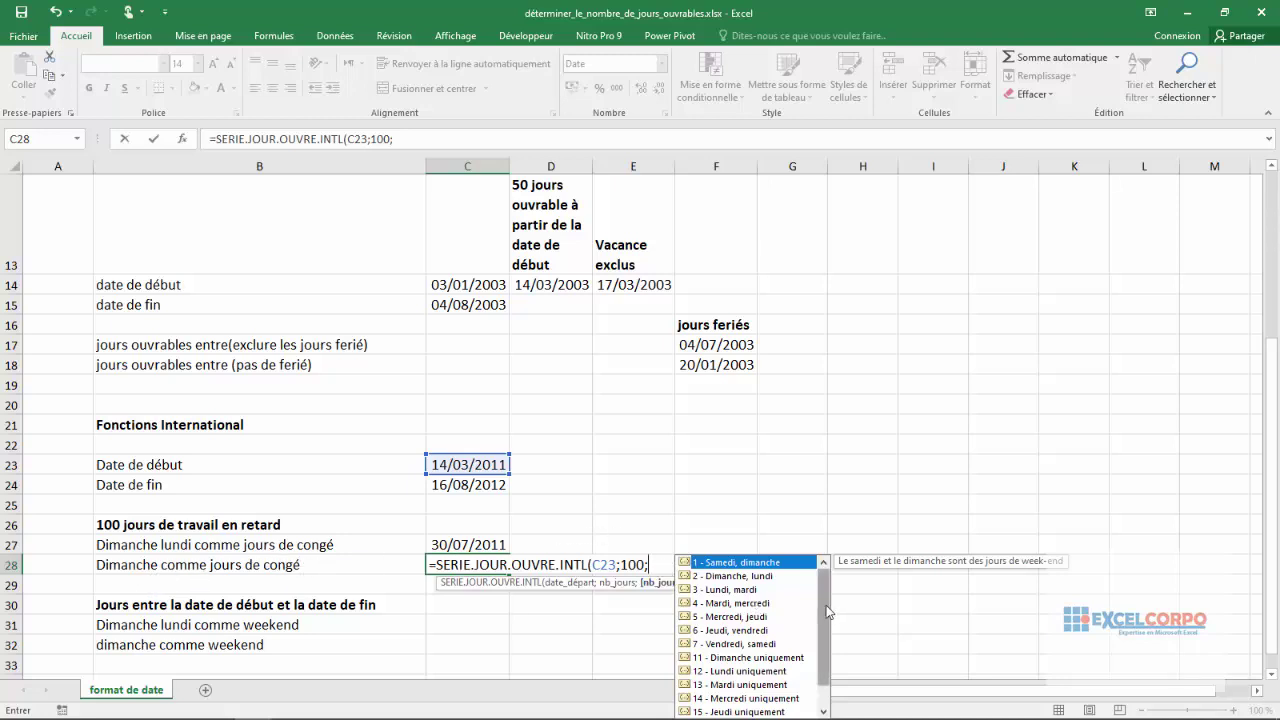
scroll(745, 630, "down", 1)
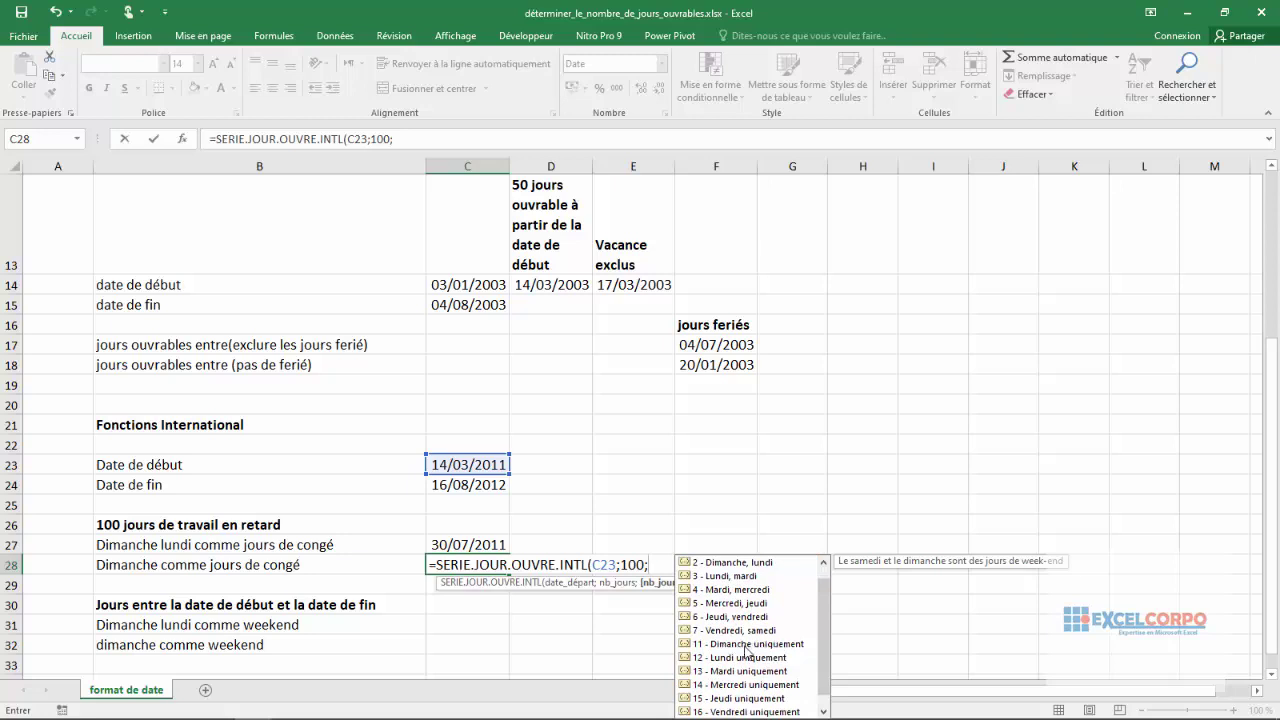
double_click(745, 646)
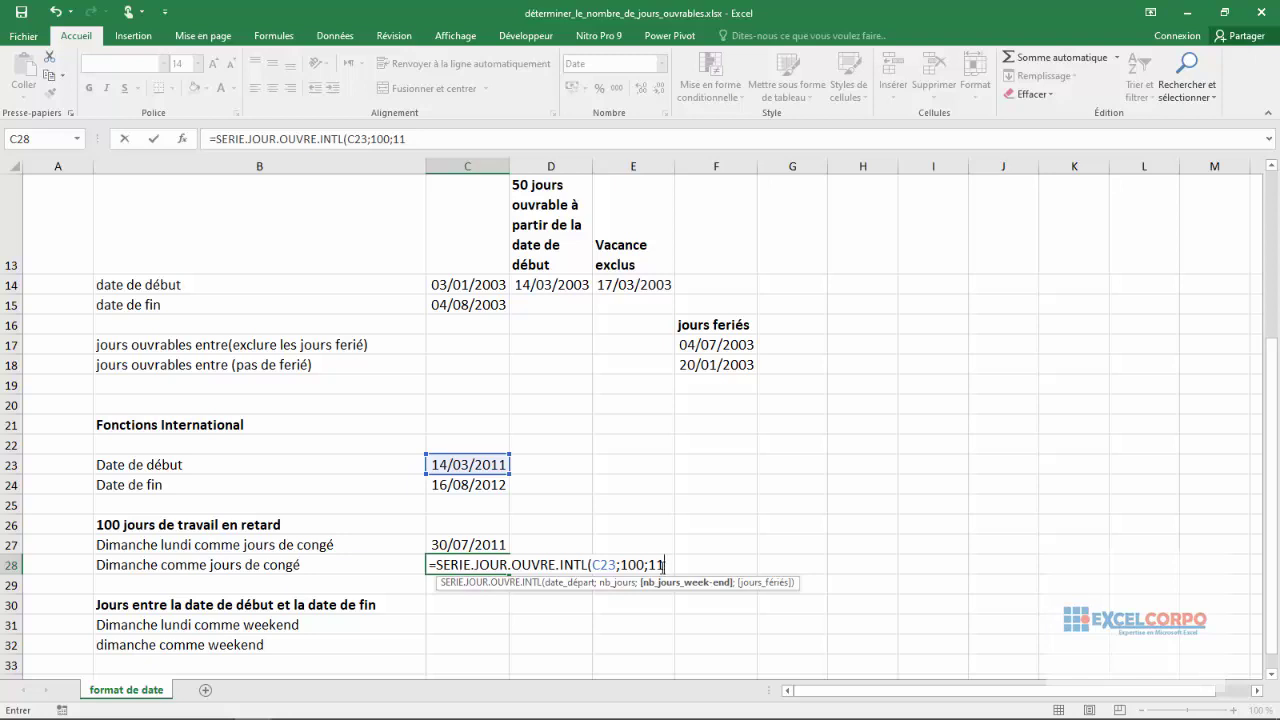
type(")")
key("Return")
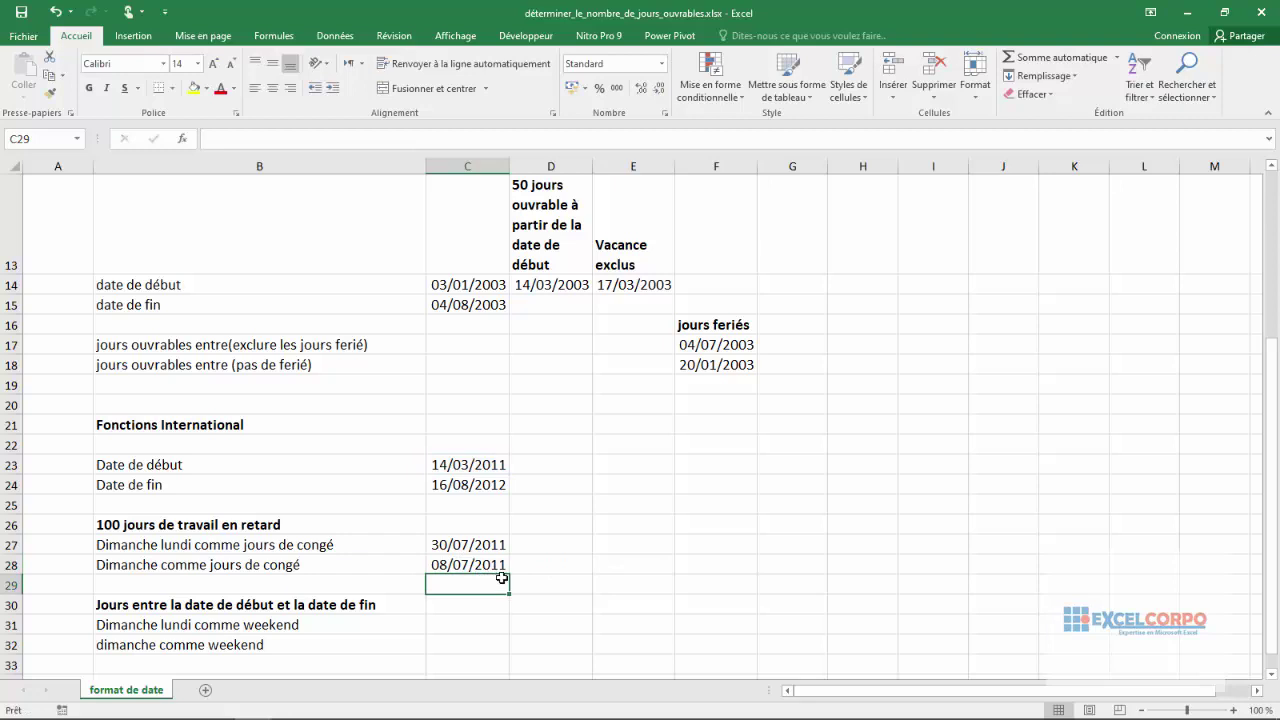
left_click(491, 566)
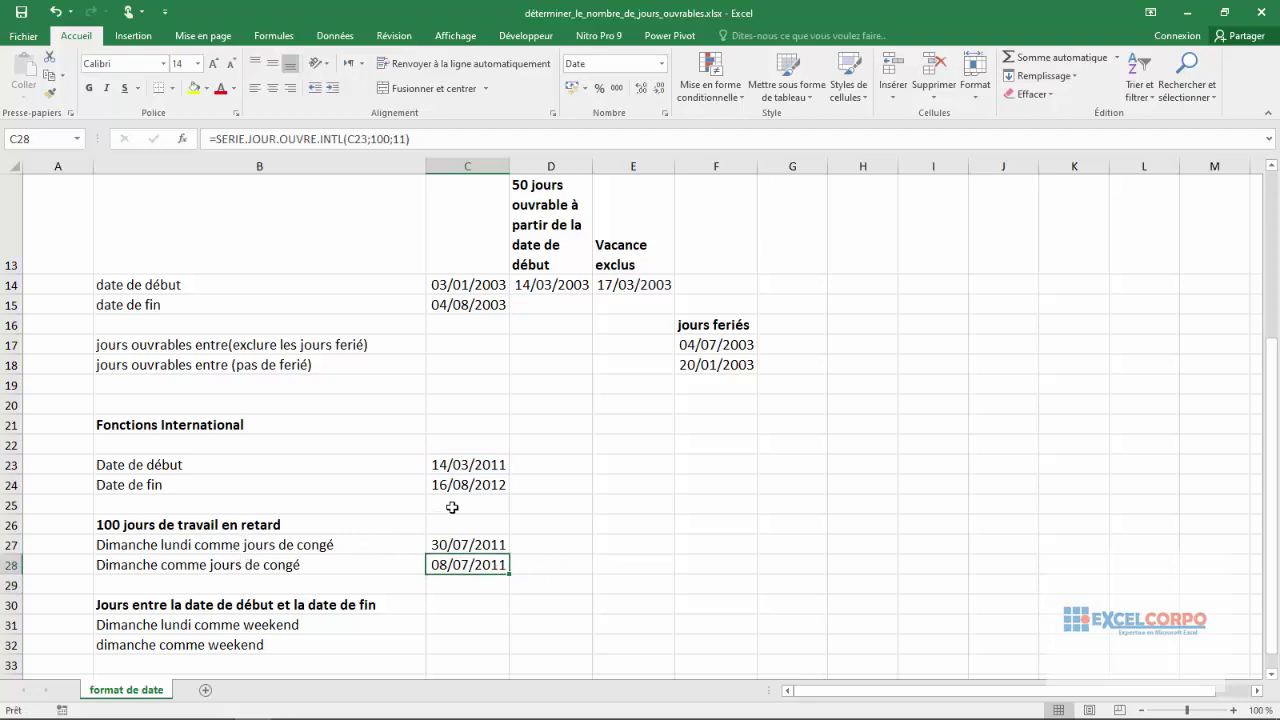
left_click(470, 462)
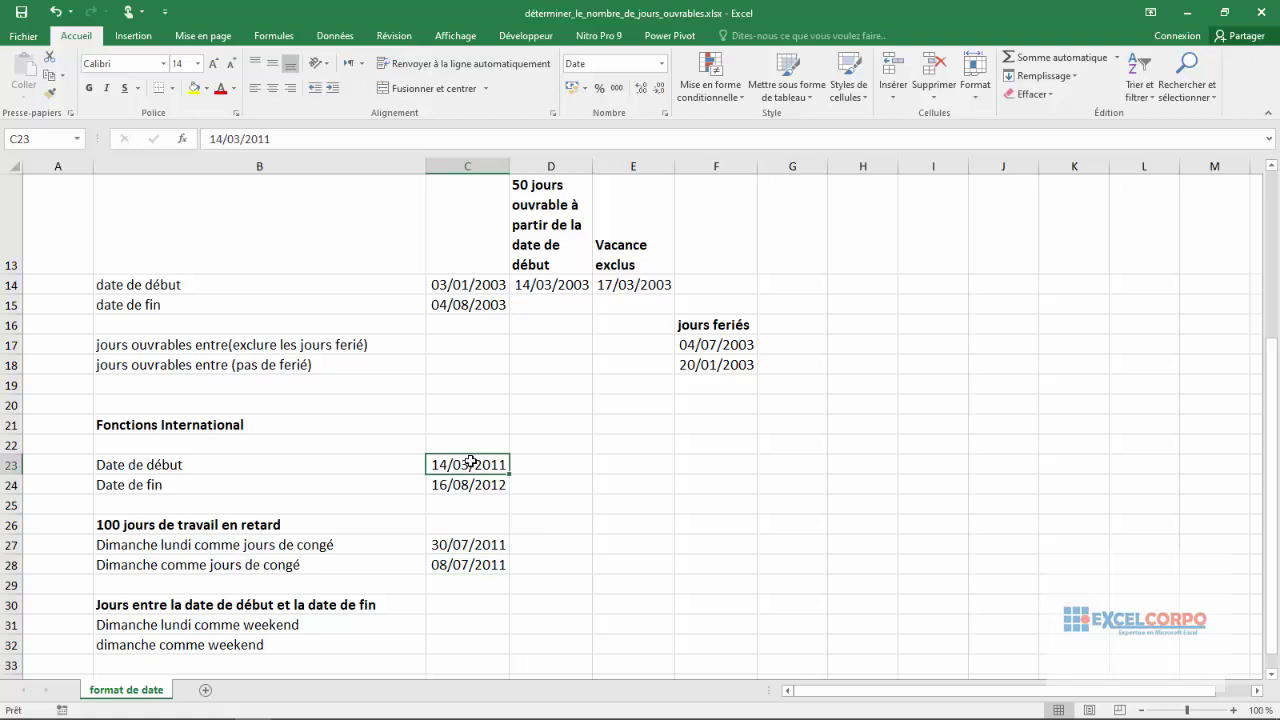
left_click(469, 563)
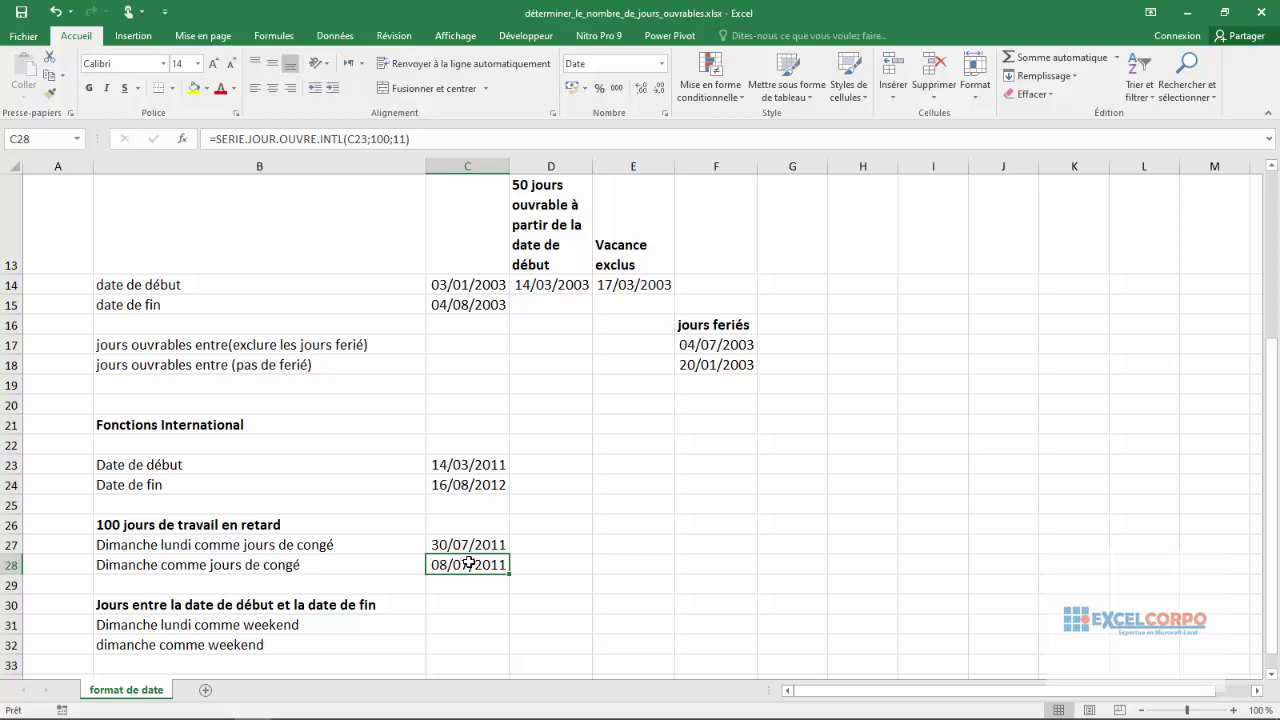
left_click(556, 550)
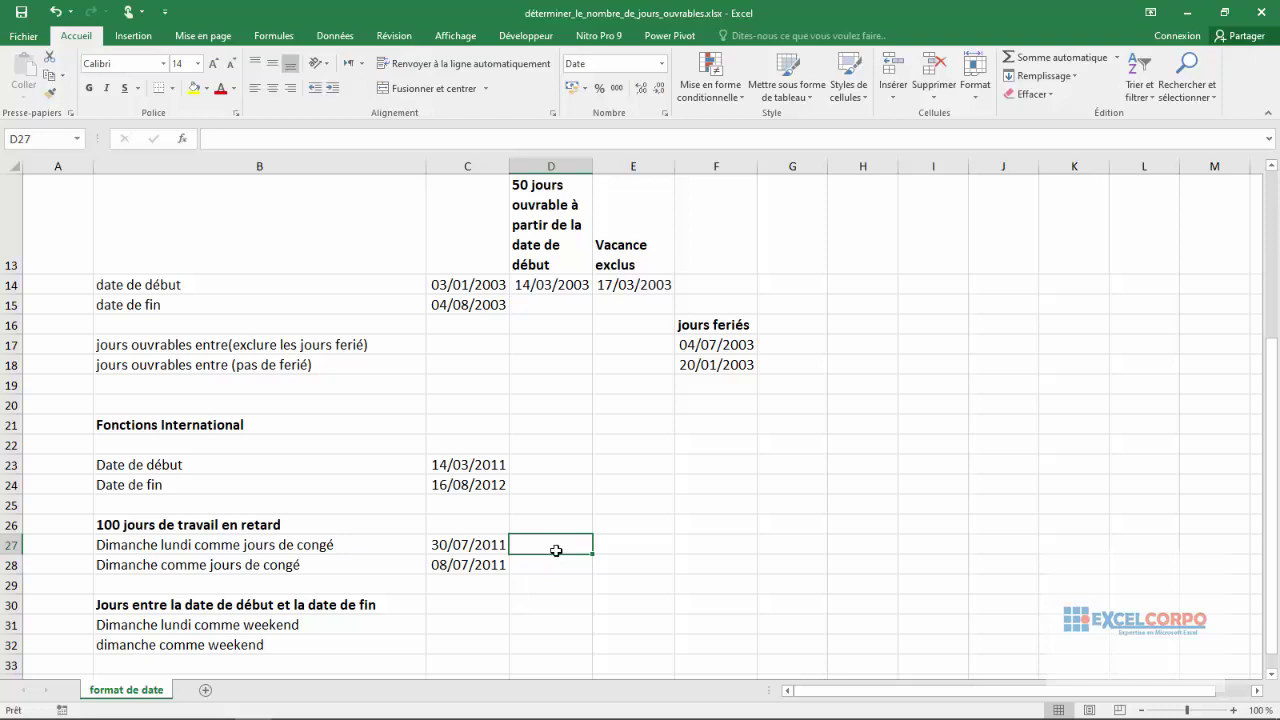
Begin =SERIE.JOUR.OUVRE.INTL in D27 with C23 as start date and 100 working days.
type("=ser")
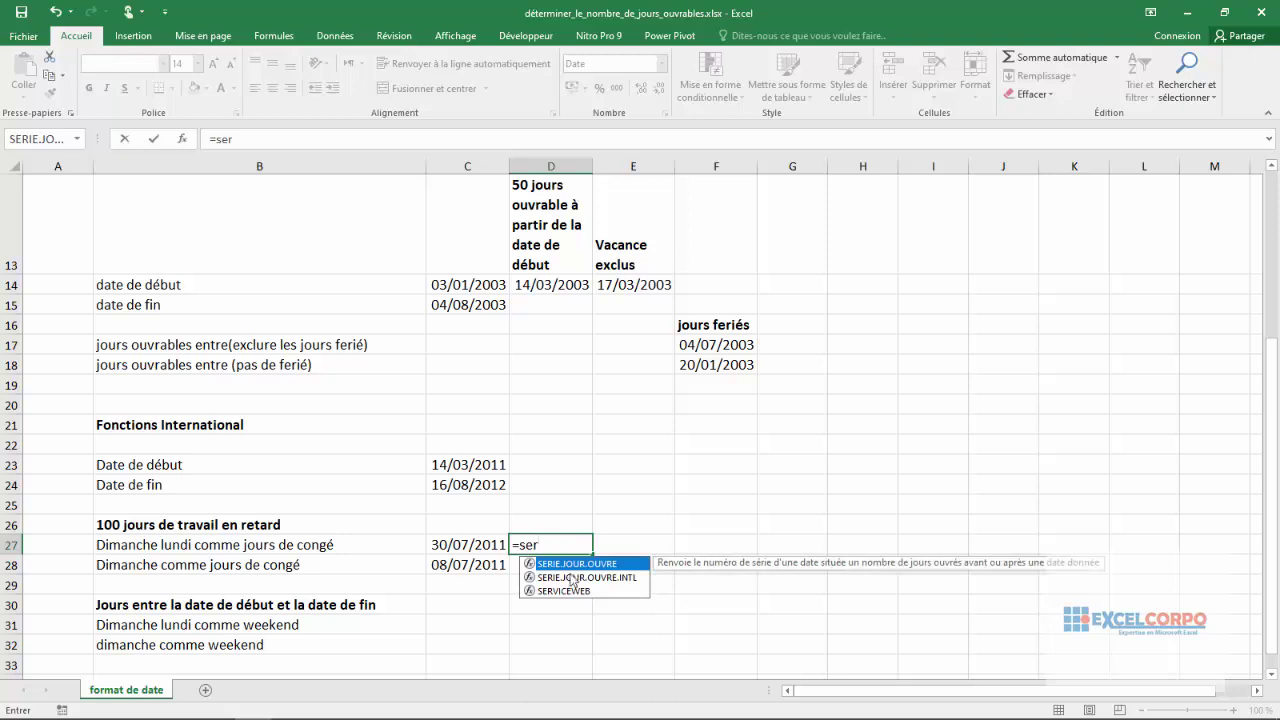
double_click(573, 578)
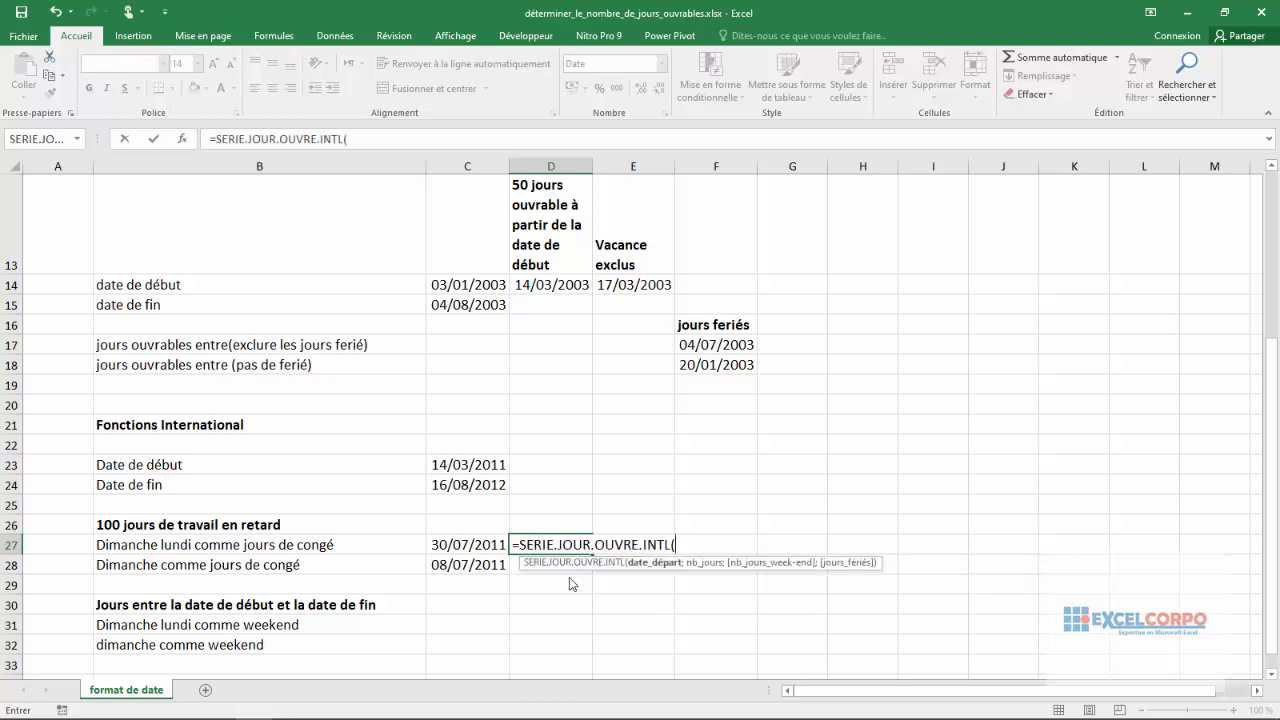
left_click(469, 463)
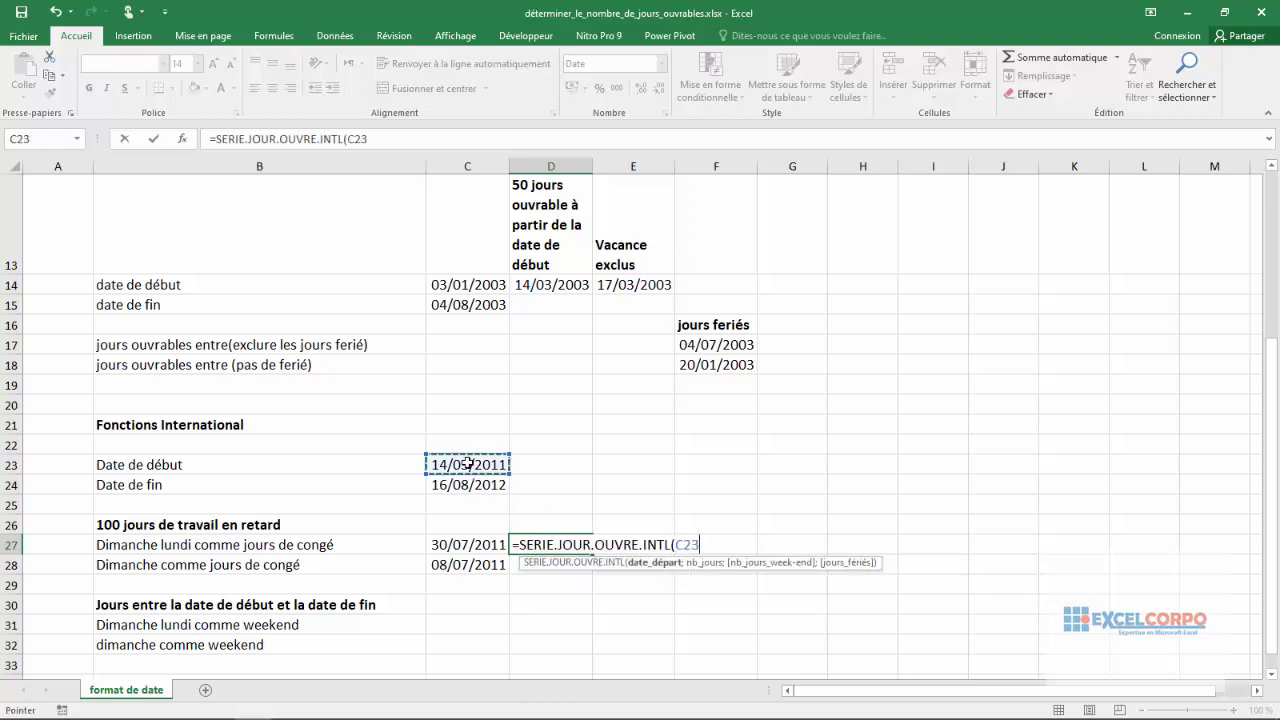
type(";")
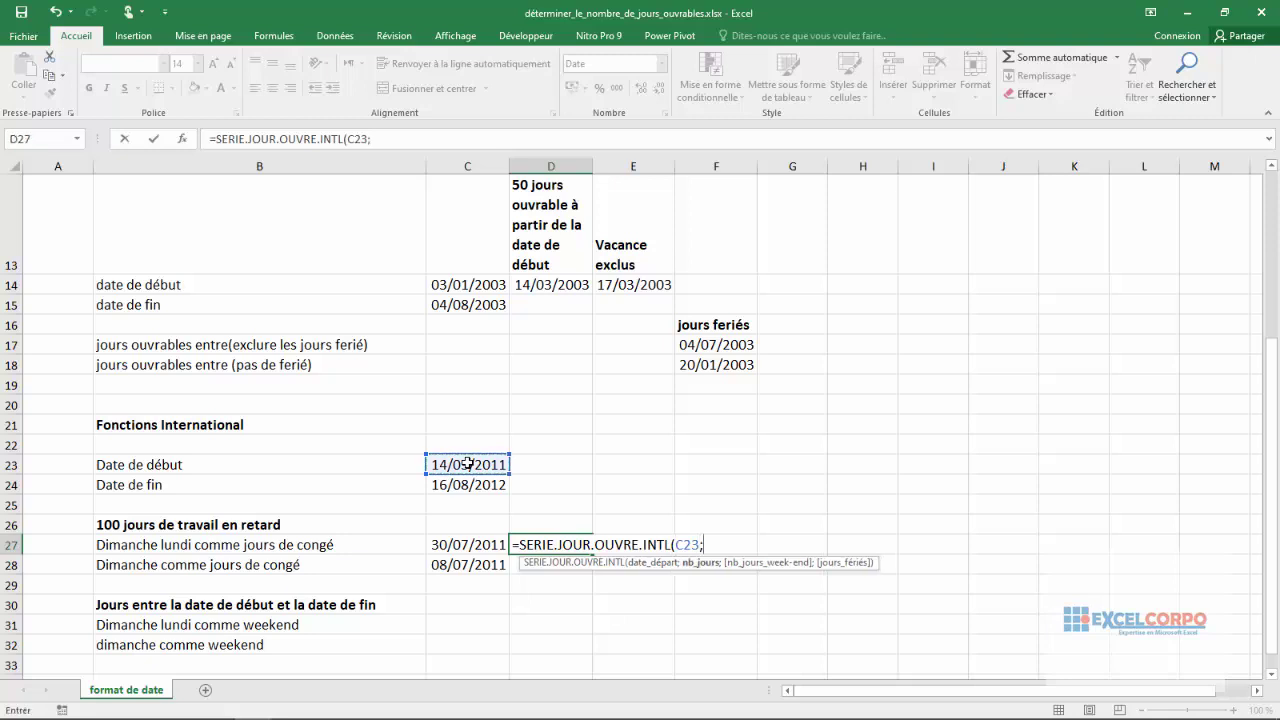
type("100;")
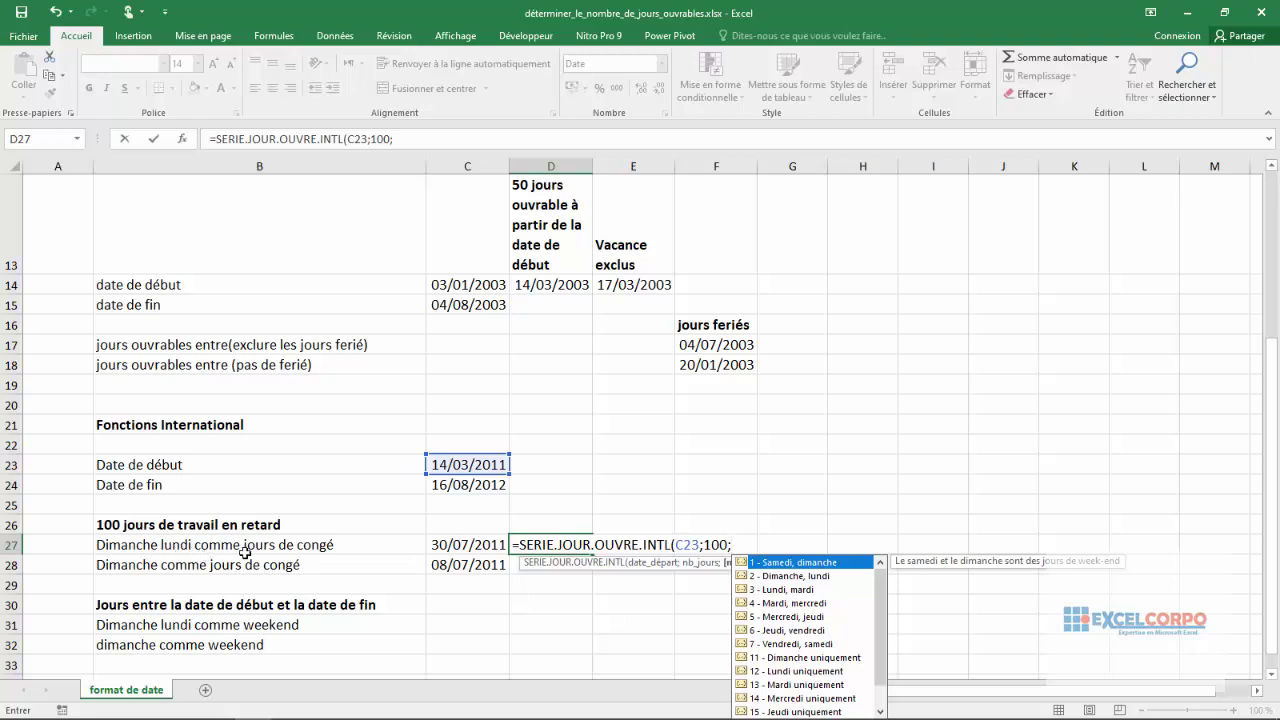
Enter 1000001 as the weekend mask argument of the D27 formula.
type("1")
type("00")
type("0")
type("0")
type("0")
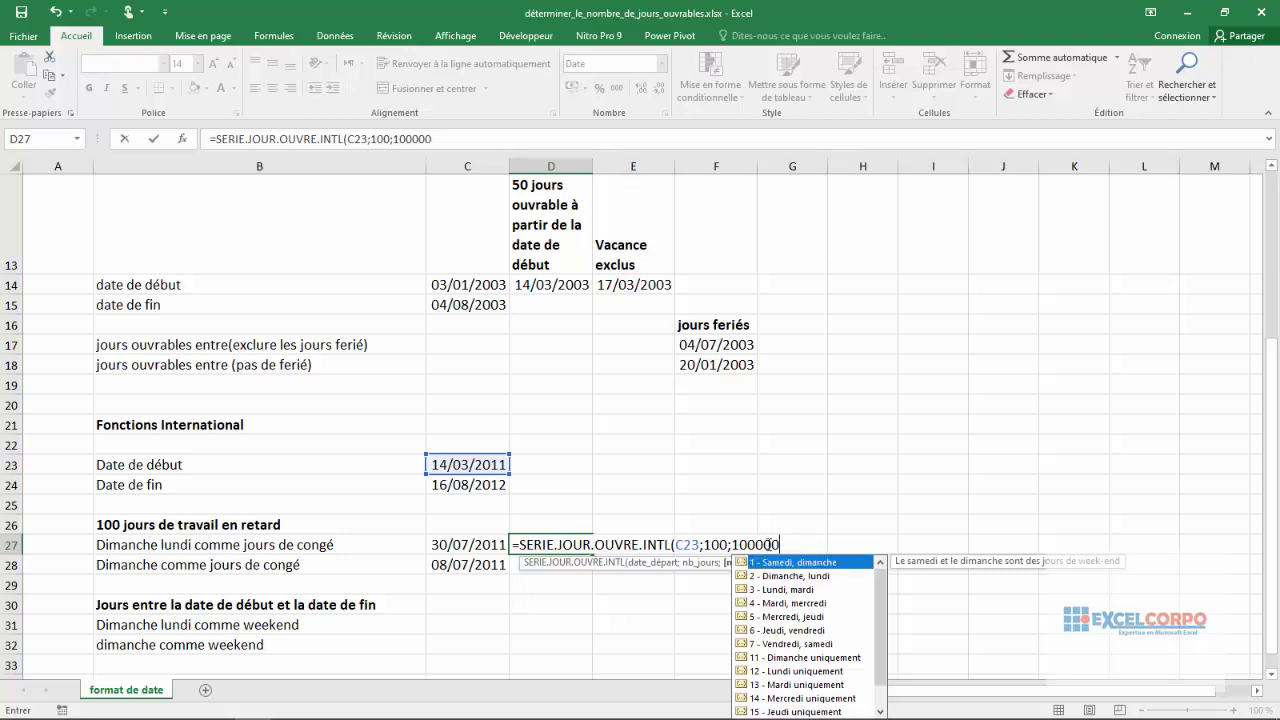
type("1")
Close the D27 formula, quote the mask as "1000001", and commit it to show 30/07/2011.
type(")")
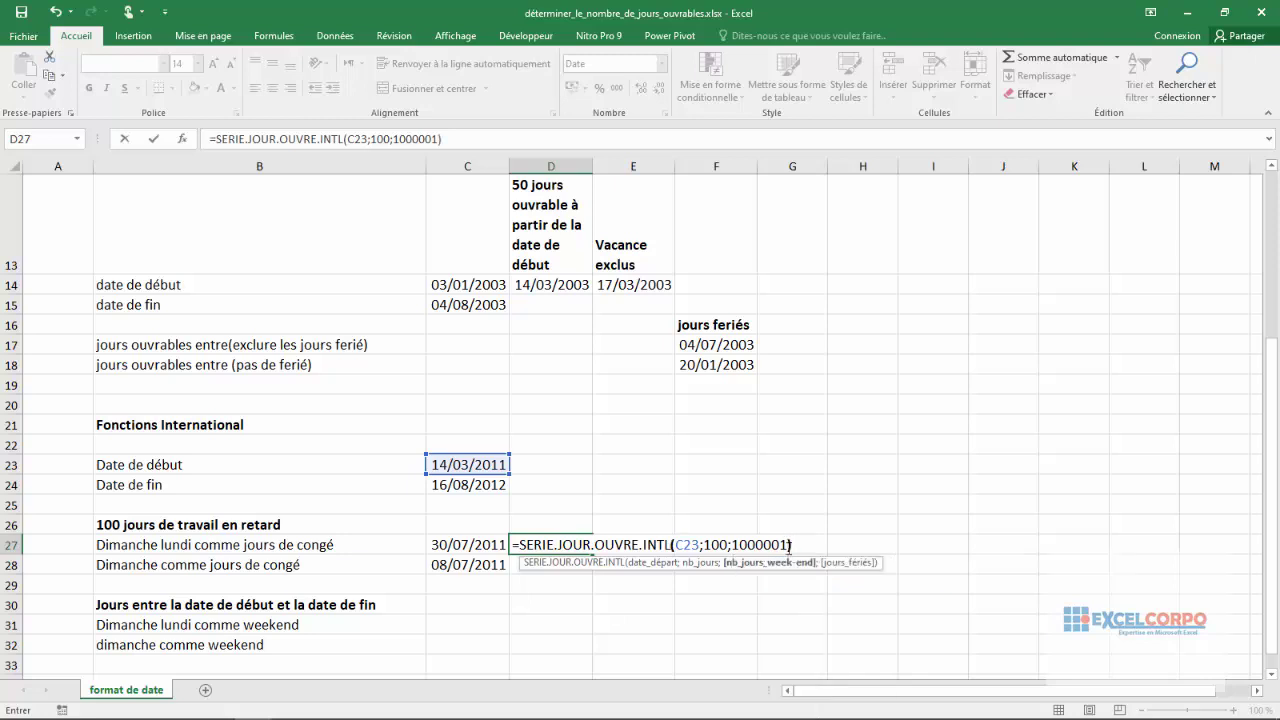
left_click(396, 138)
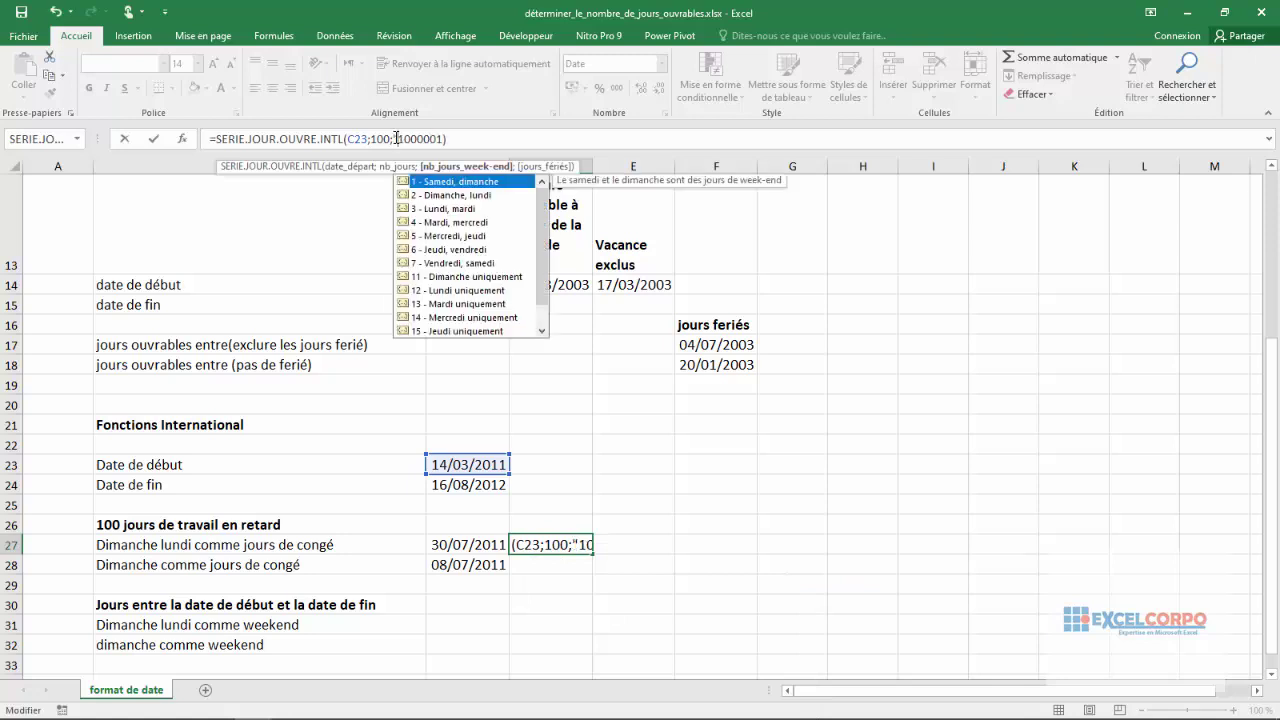
left_click(440, 138)
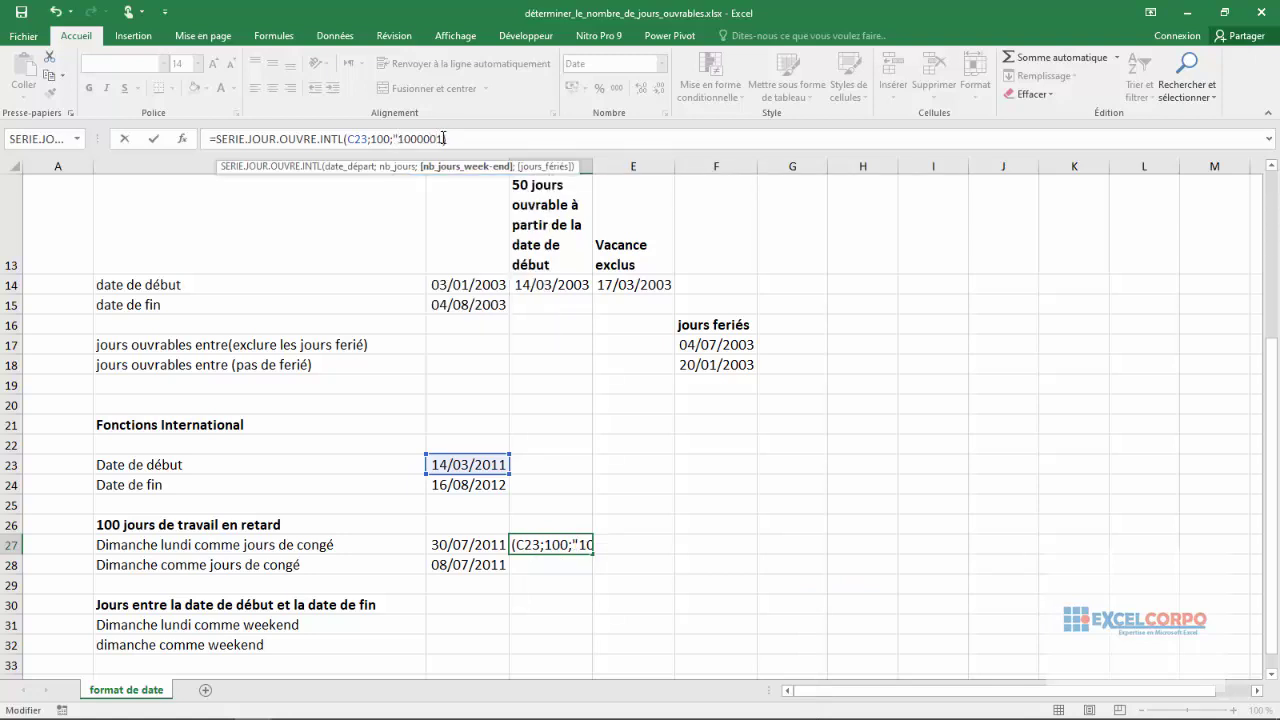
type("\")")
left_click(445, 138)
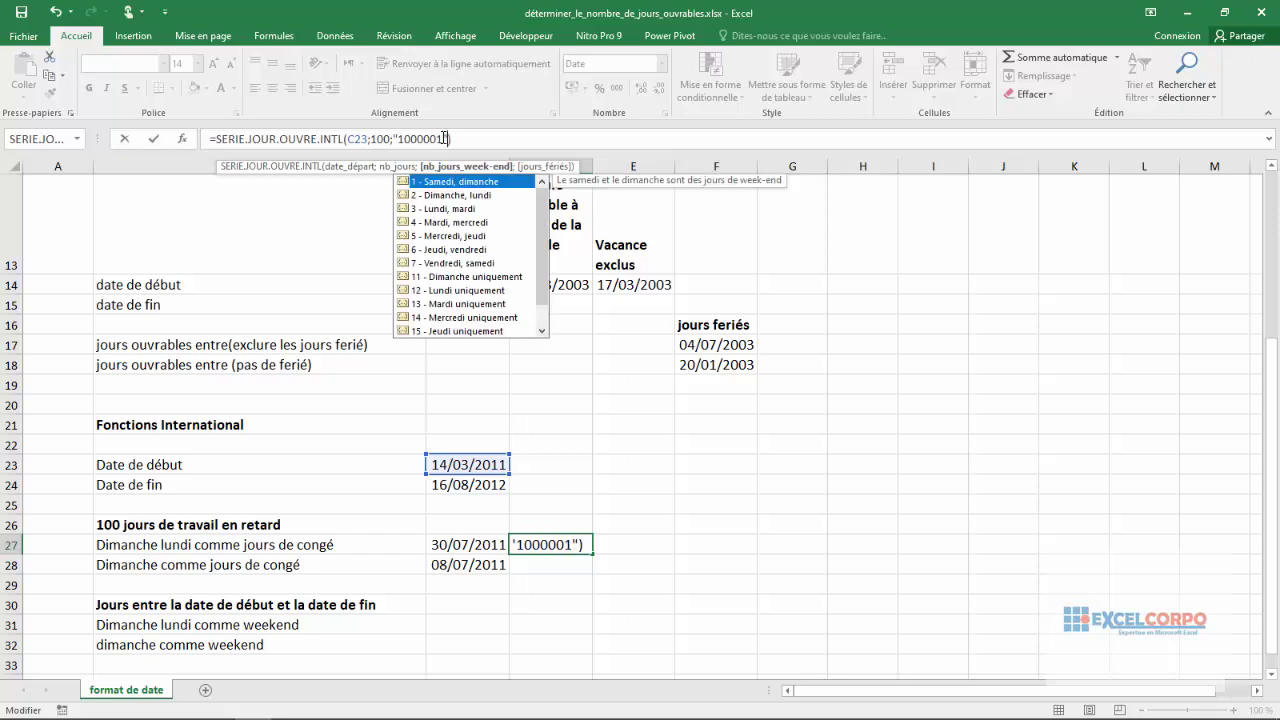
key("Return")
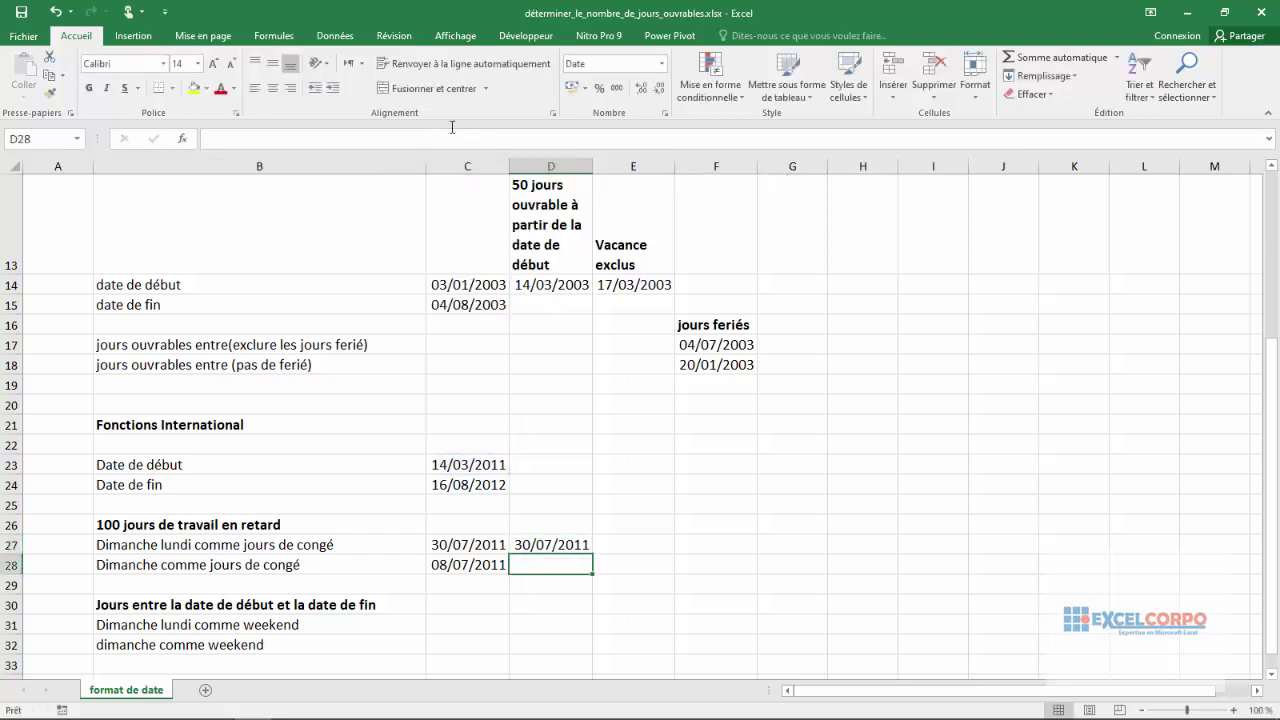
left_click(533, 552)
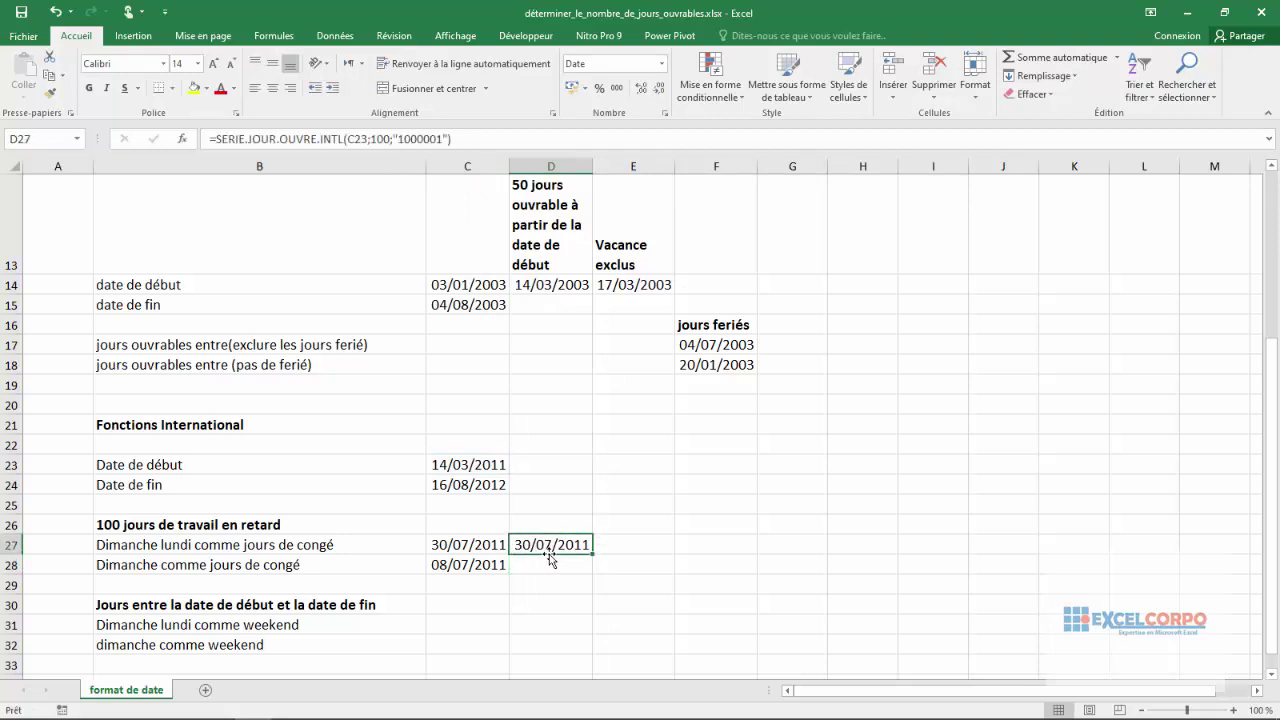
left_click(474, 544)
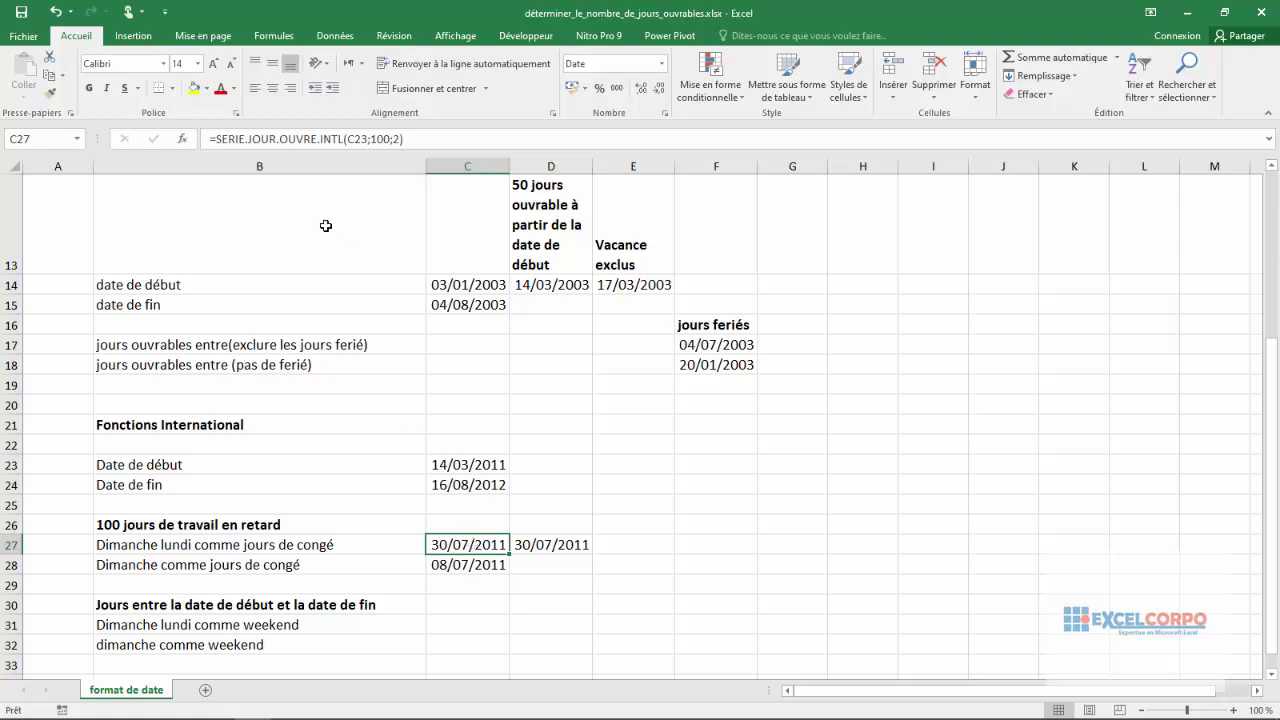
left_click(546, 565)
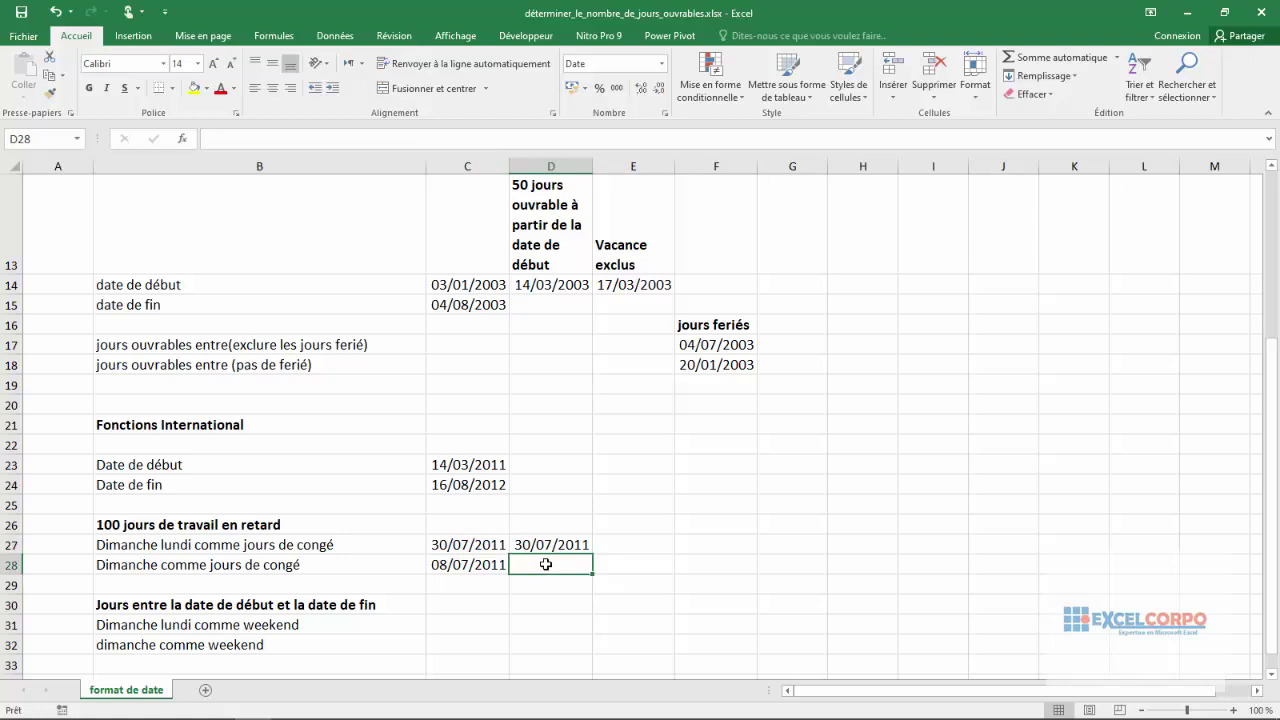
Write =SERIE.JOUR.OUVRE.INTL(C23;100;"0000001") in D28 for a Sunday-only weekend, giving 08/07/2011.
type("=")
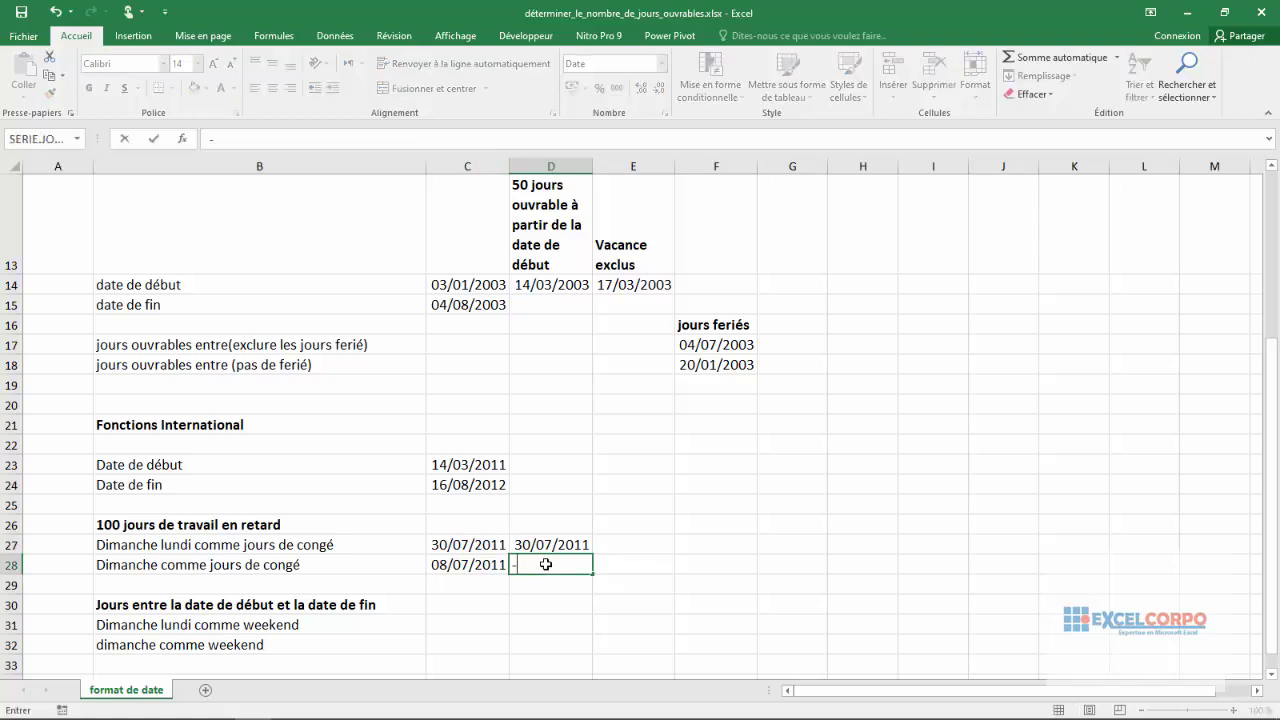
key("BackSpace")
type("=s")
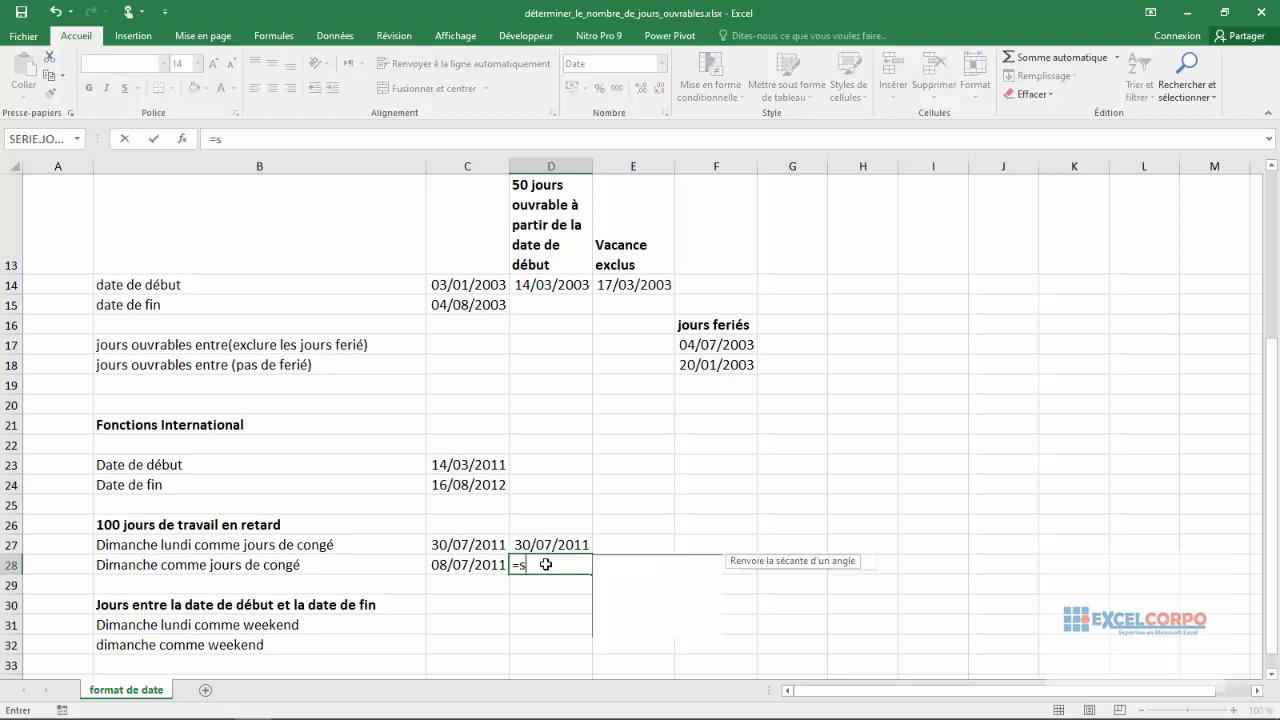
type("ere")
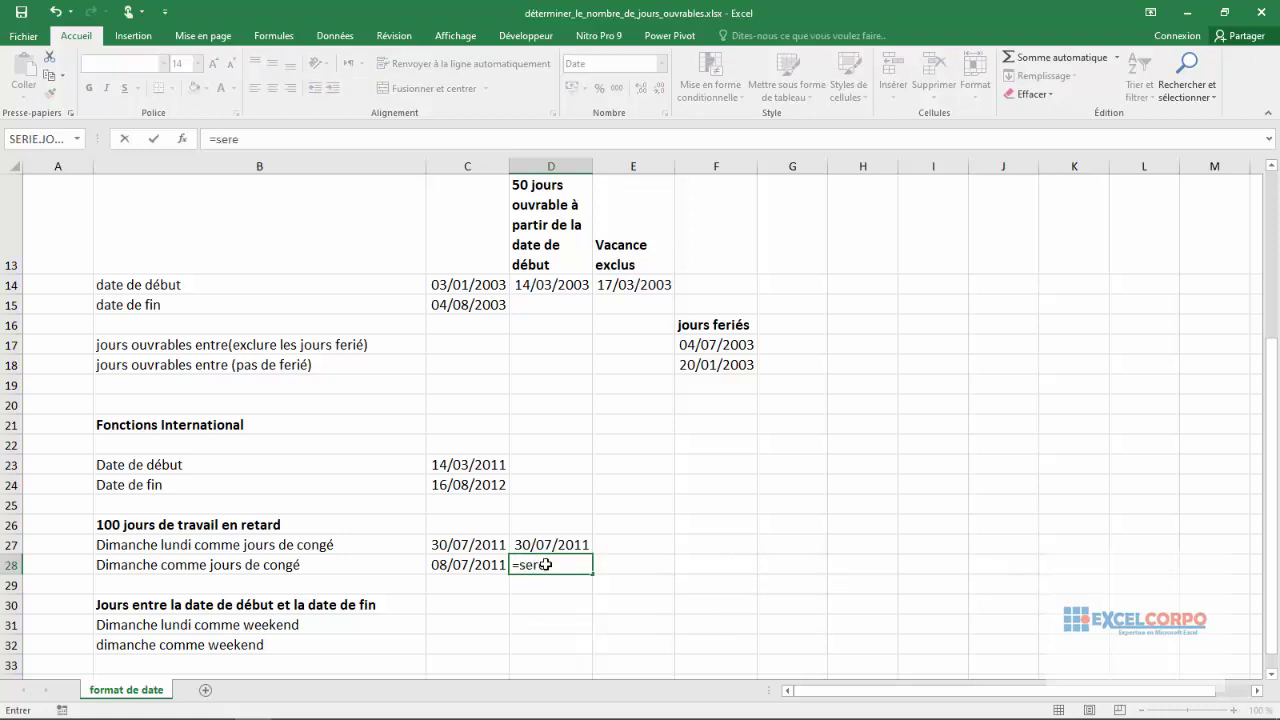
key("BackSpace")
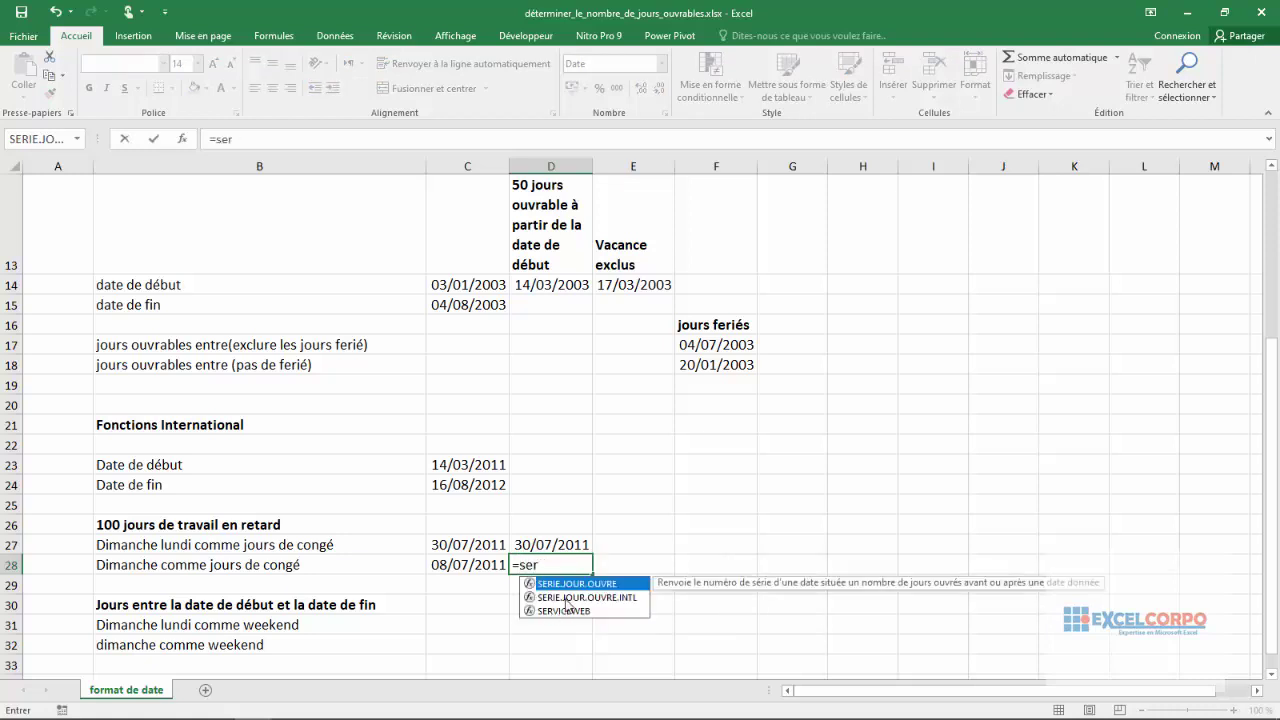
double_click(566, 598)
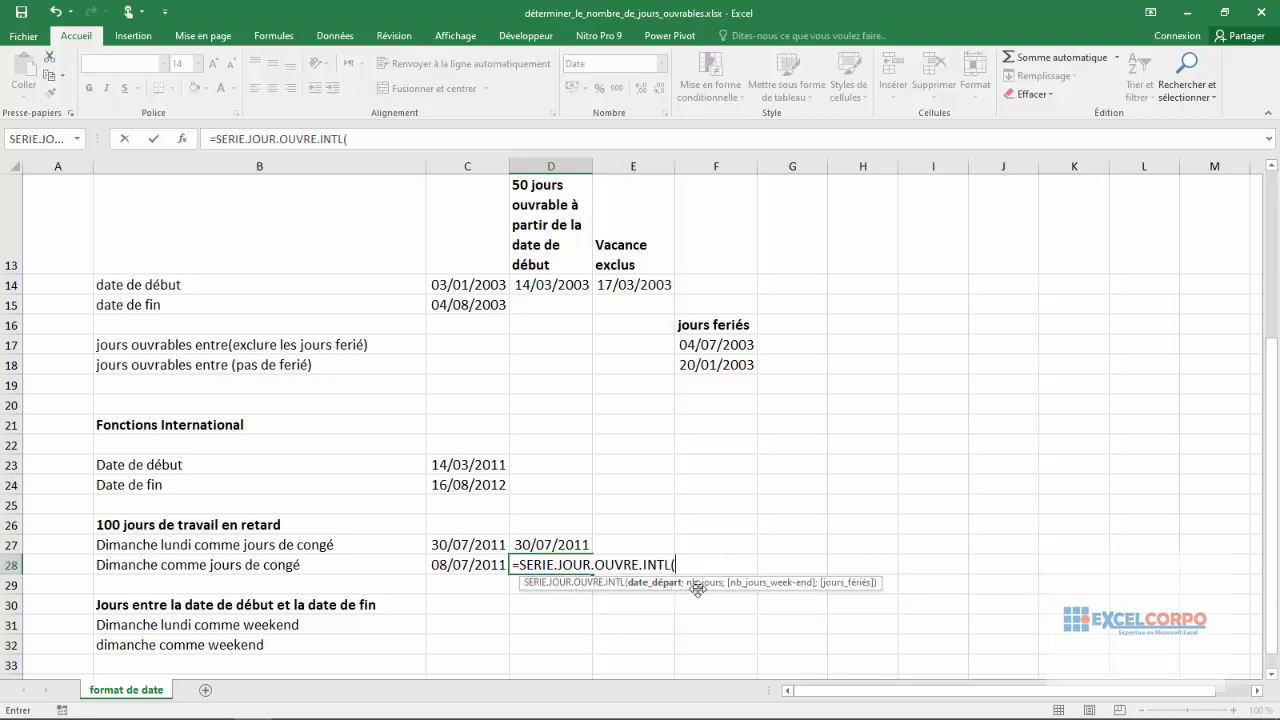
left_click(464, 460)
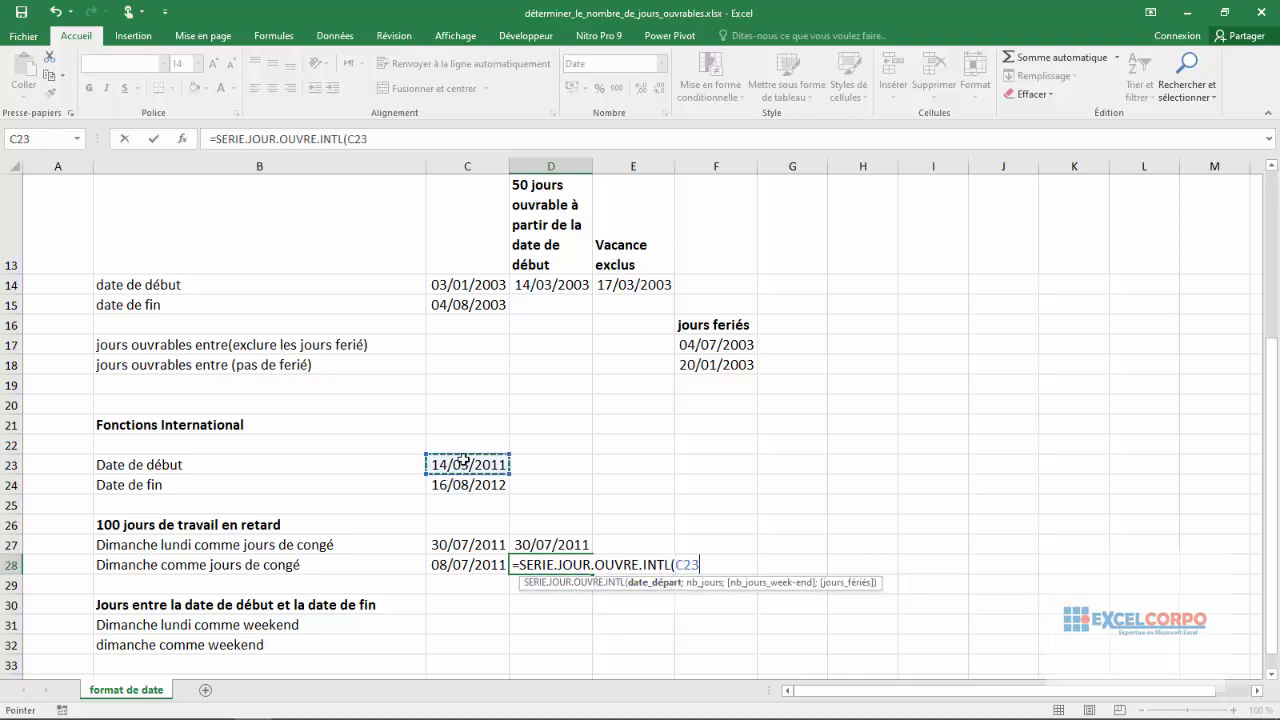
type(";100")
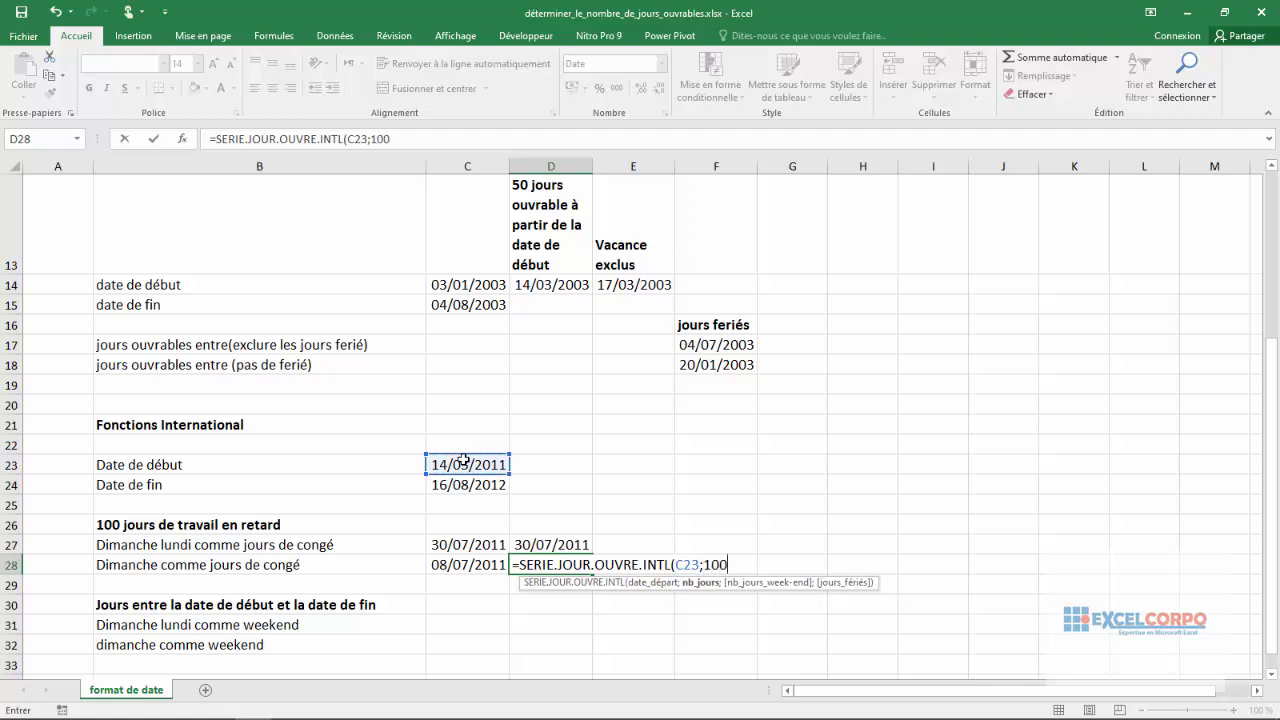
type(";")
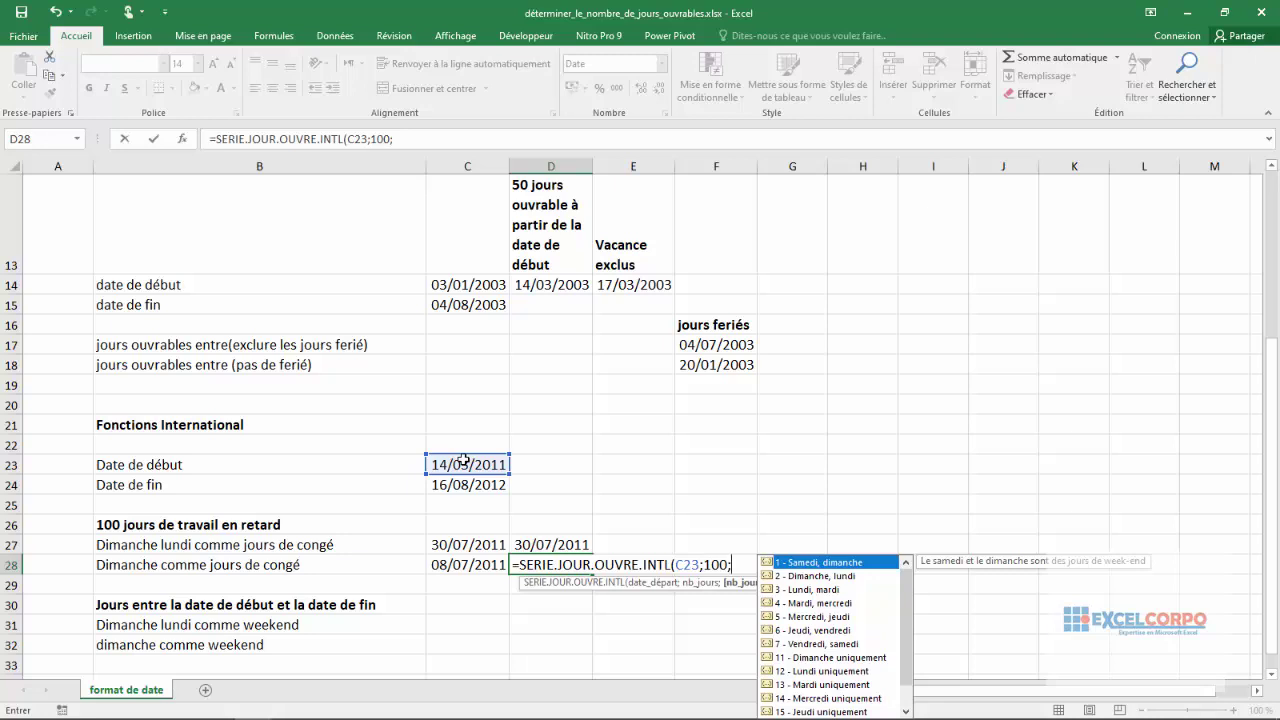
type("\"")
type("0")
type("0")
type("0")
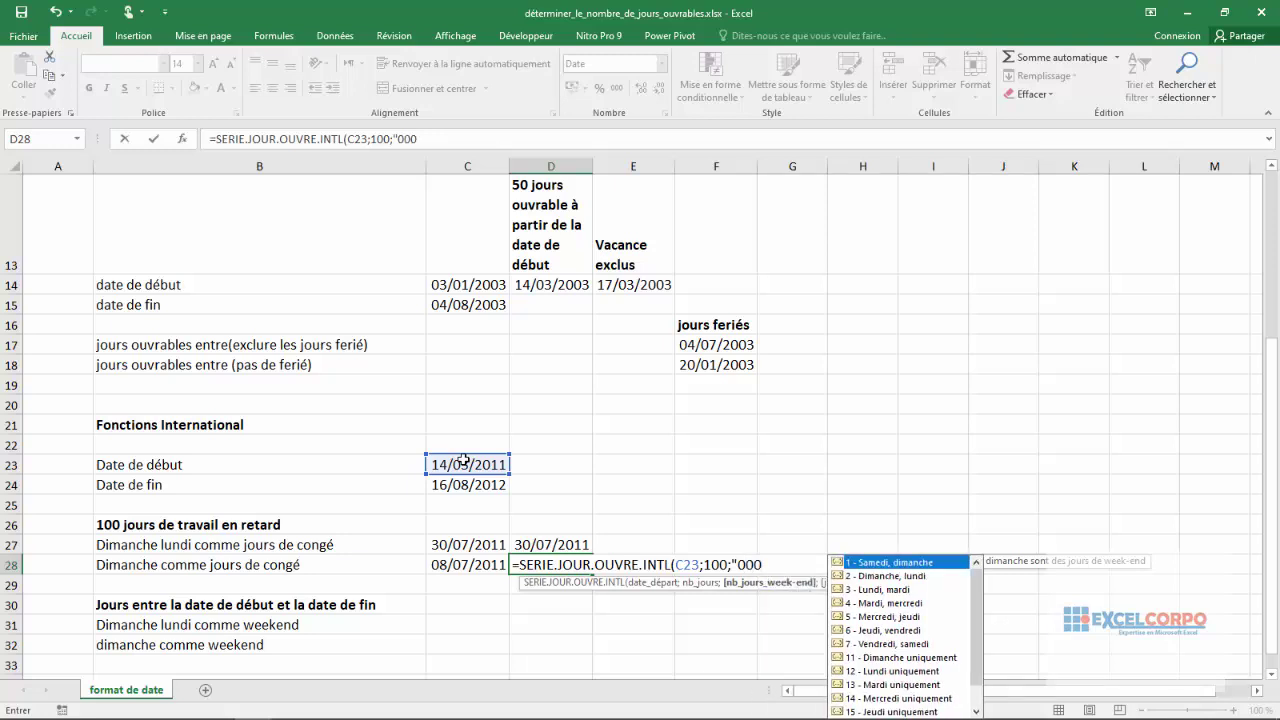
type("0")
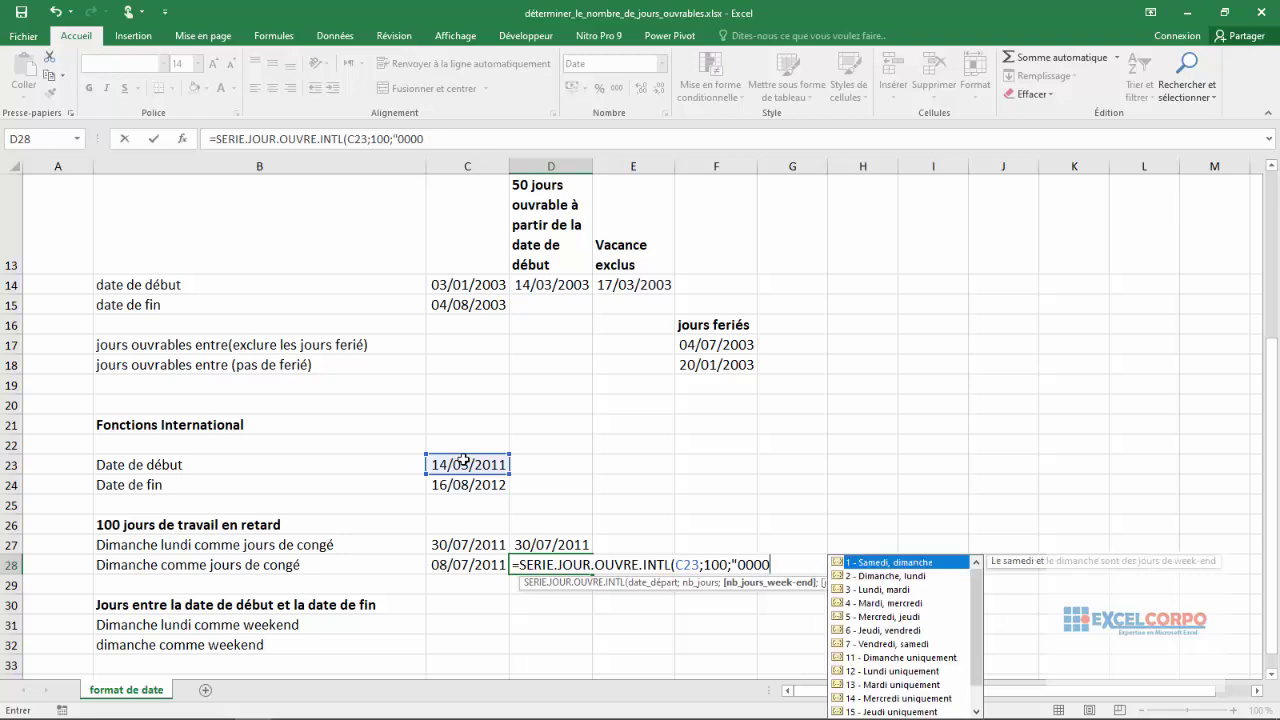
type("0")
type("0")
type("1")
type(":")
key("BackSpace")
type("\"")
type(")")
key("Return")
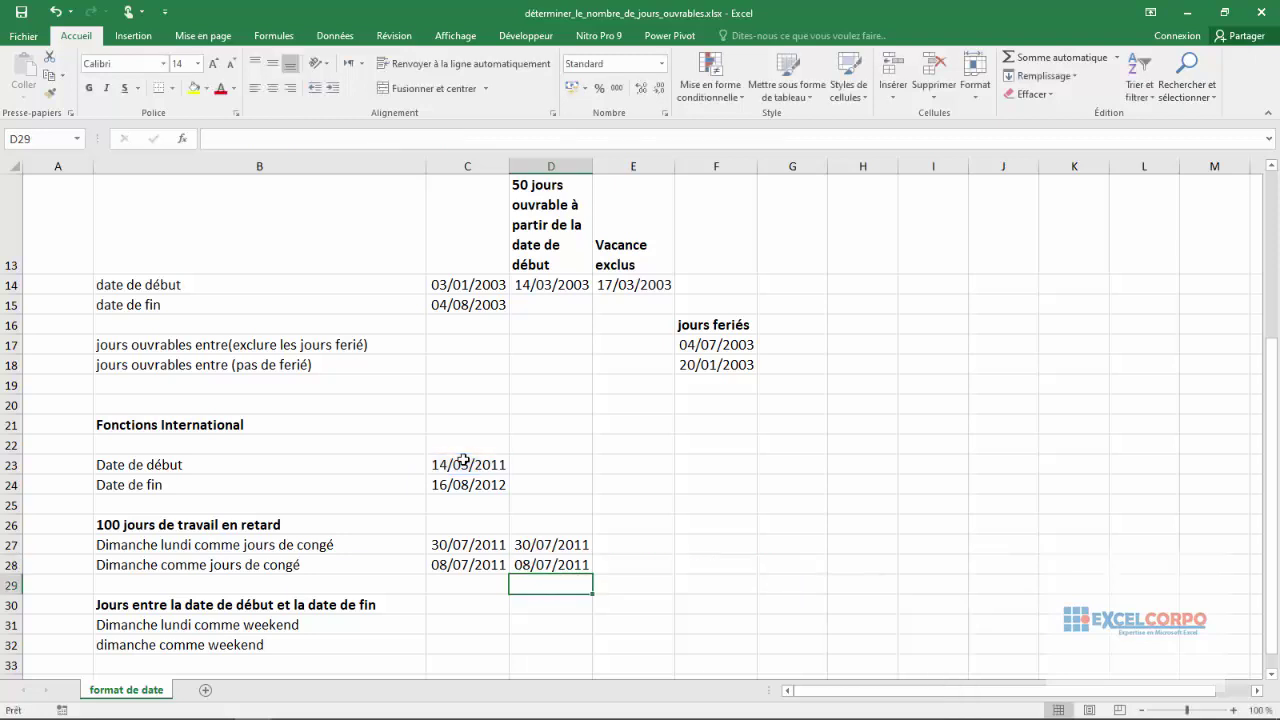
left_click(535, 568)
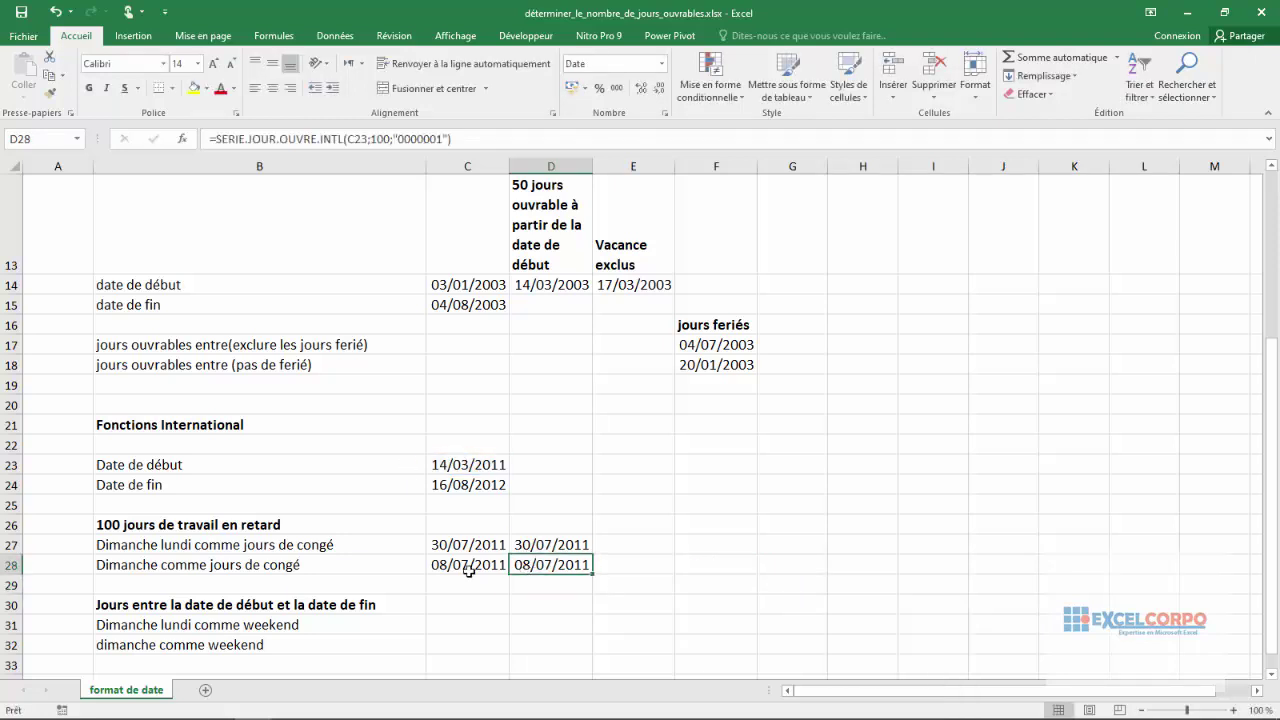